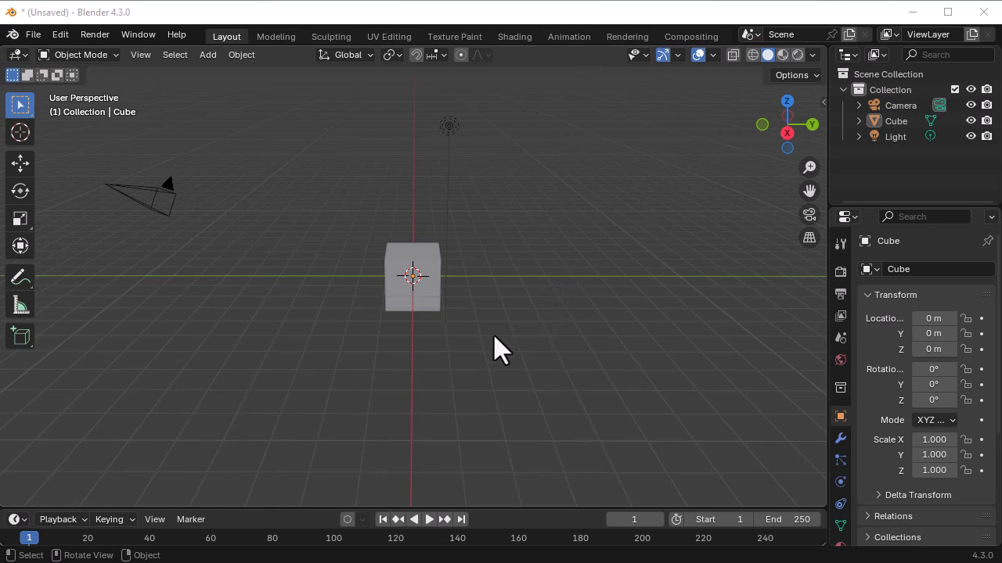
# - Select the cube and enlarge the timeline area
pyautogui.click(429, 298)
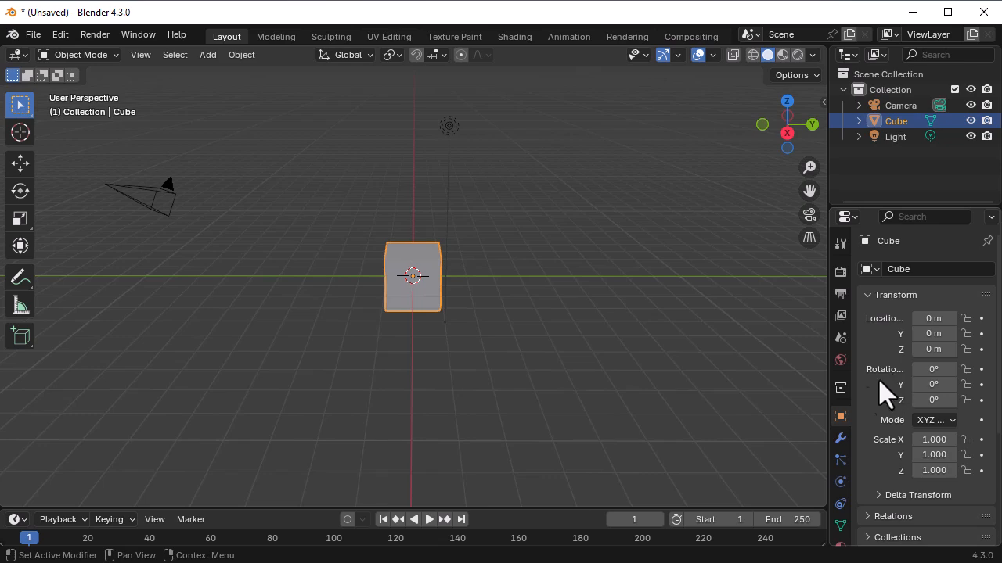
pyautogui.scroll(-1, 841, 466)
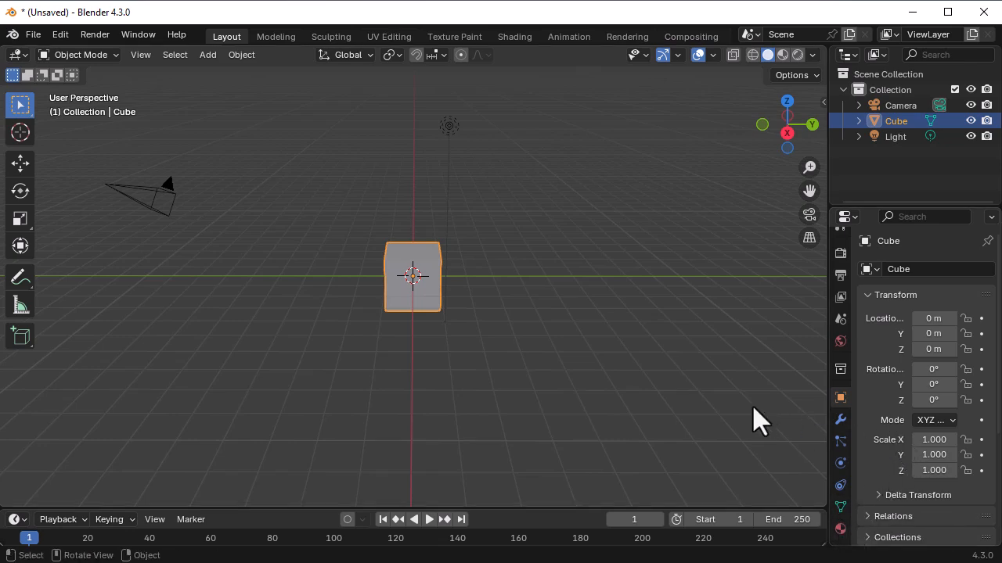
pyautogui.moveTo(592, 508); pyautogui.dragTo(595, 456)
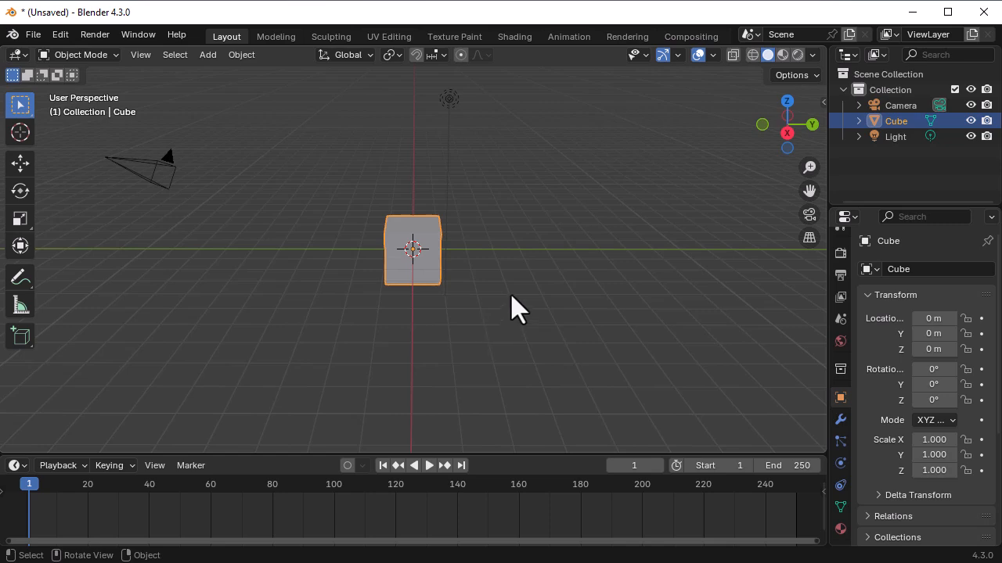
# - Move the cube down about 0.29 m along the global Z axis, after trying the X and Y axes
pyautogui.moveTo(525, 263); pyautogui.dragTo(524, 284, button='middle')
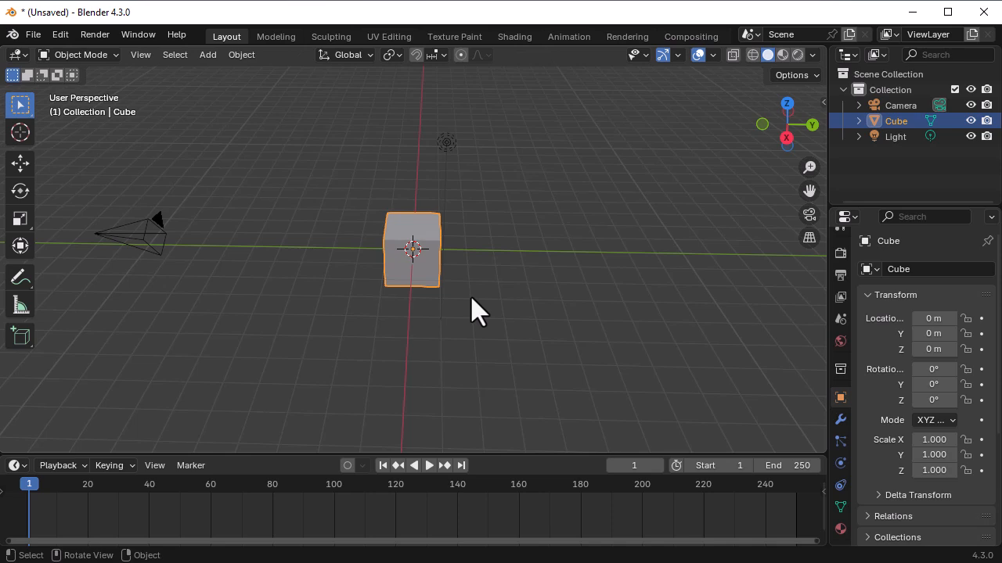
pyautogui.scroll(-3, 470, 295)
pyautogui.scroll(3, 470, 296)
pyautogui.keyDown('shift'); pyautogui.moveTo(499, 299); pyautogui.dragTo(551, 289, button='middle'); pyautogui.keyUp('shift')
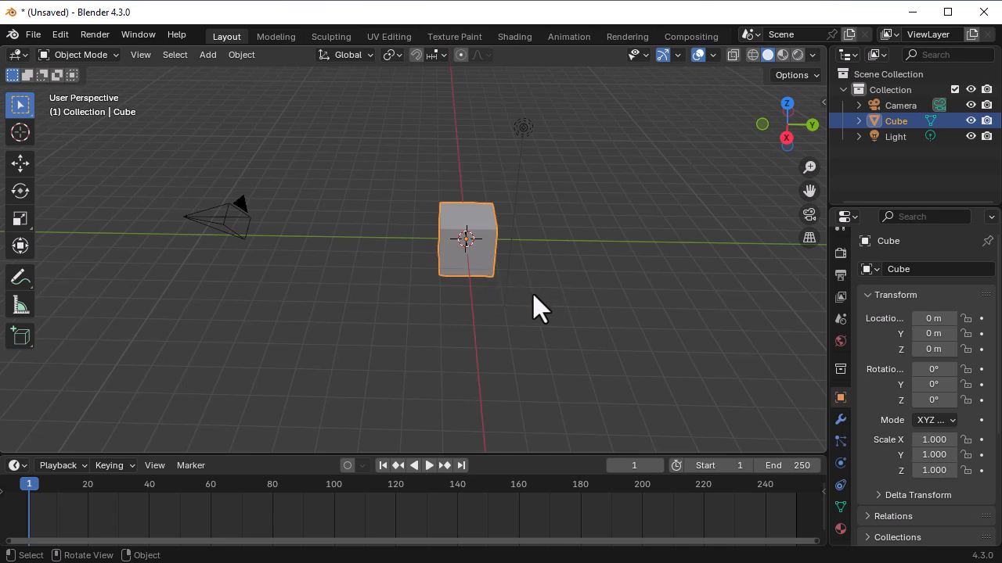
pyautogui.moveTo(549, 303); pyautogui.dragTo(497, 283, button='middle')
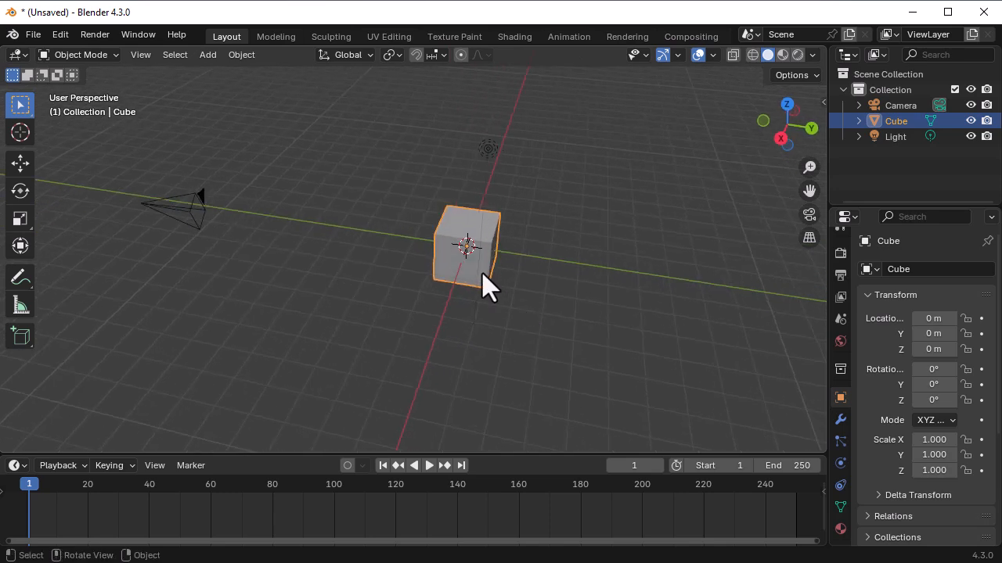
pyautogui.click(482, 273)
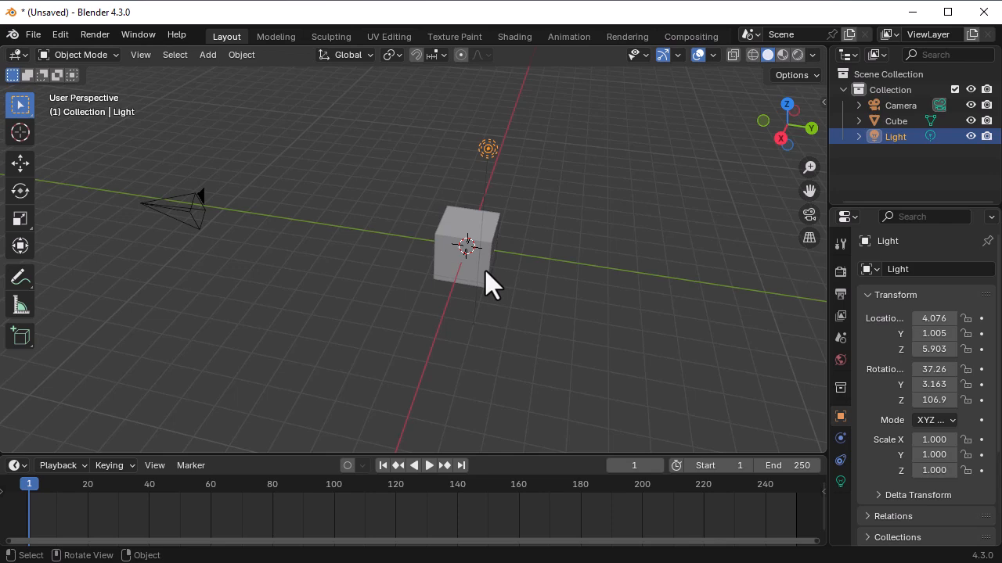
pyautogui.click(485, 271)
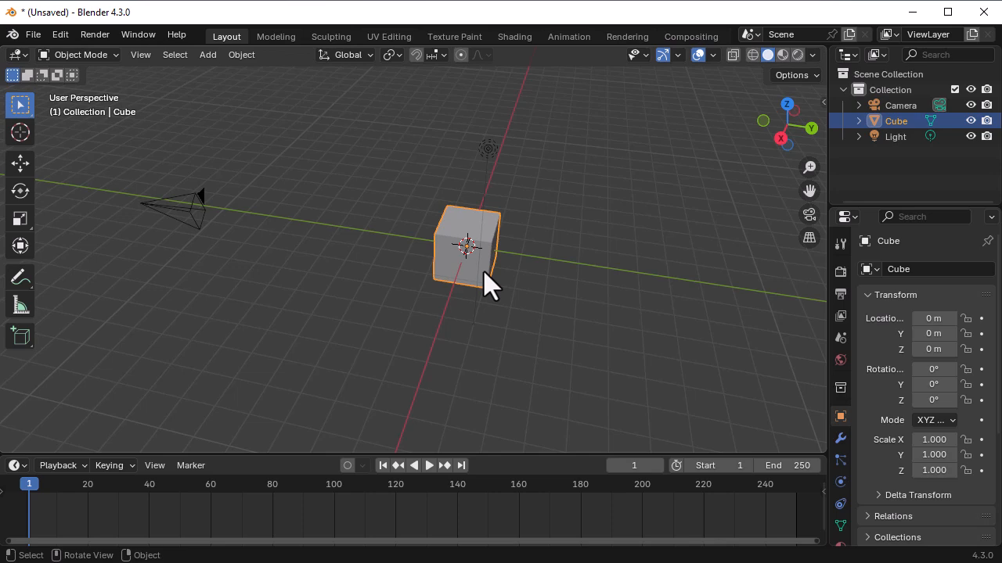
pyautogui.press('g')
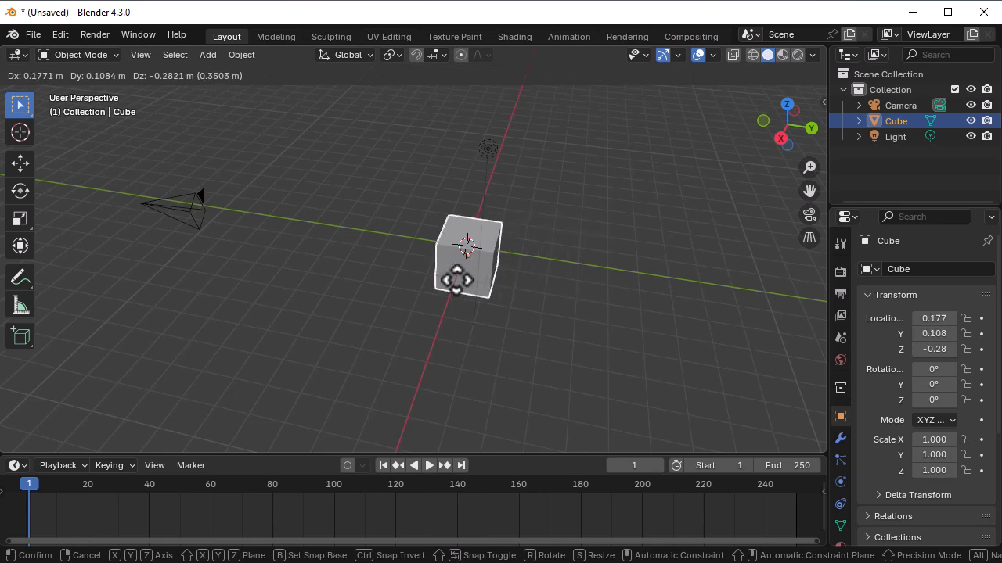
pyautogui.press('x')
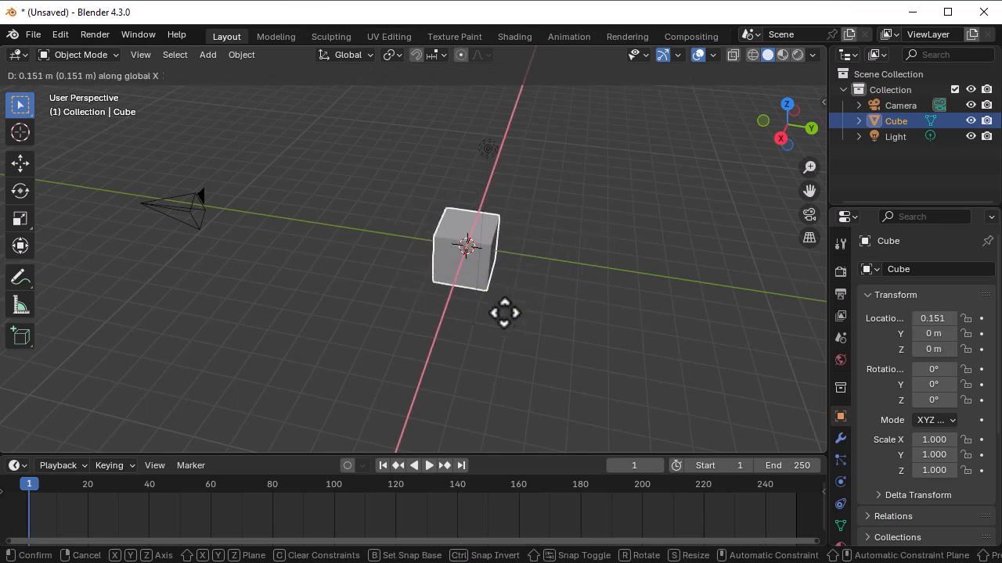
pyautogui.press('y')
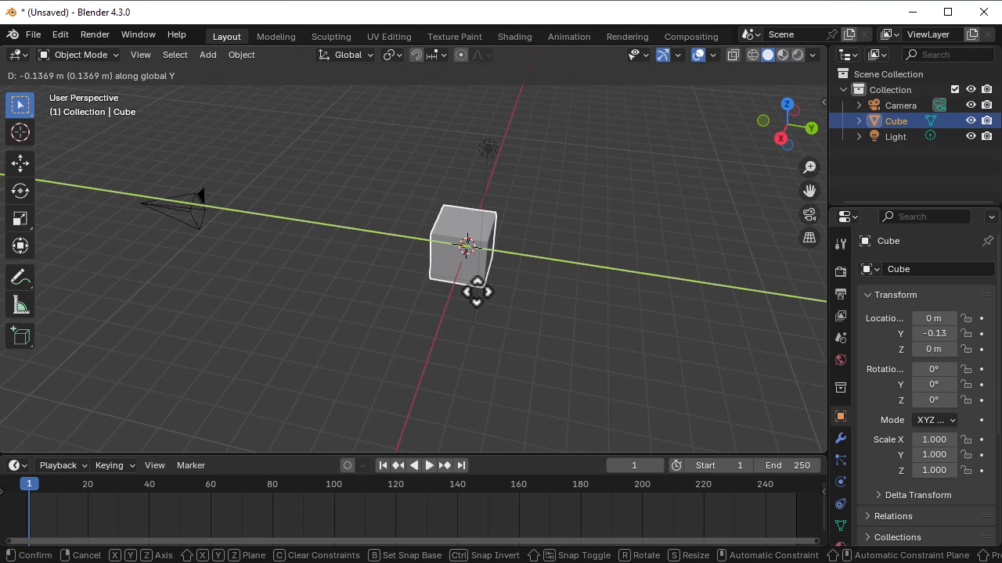
pyautogui.press('z')
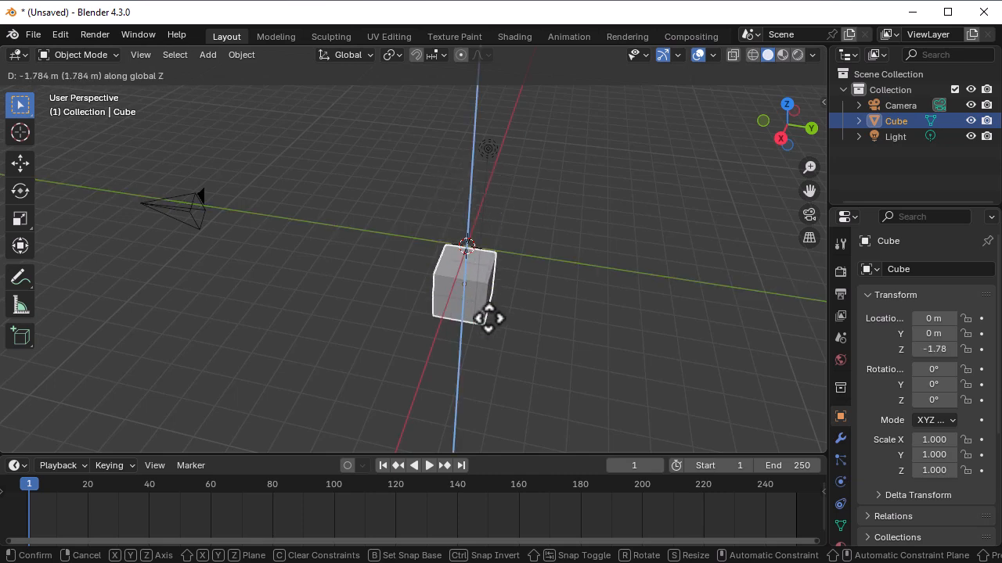
pyautogui.click(491, 278)
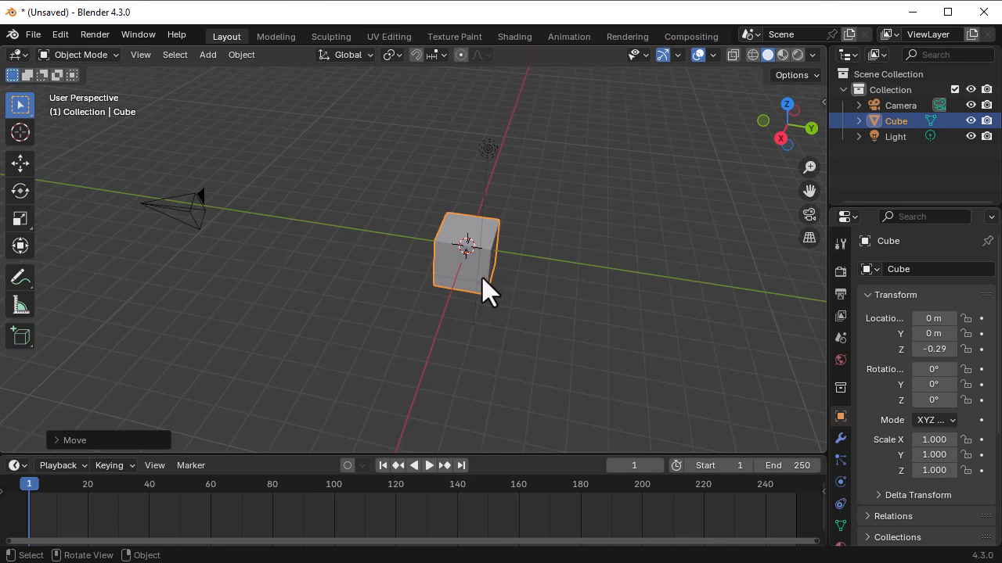
# - Rotate the cube about 344.6° around the global Z axis, after trying turns around X and Y
pyautogui.scroll(2, 482, 277)
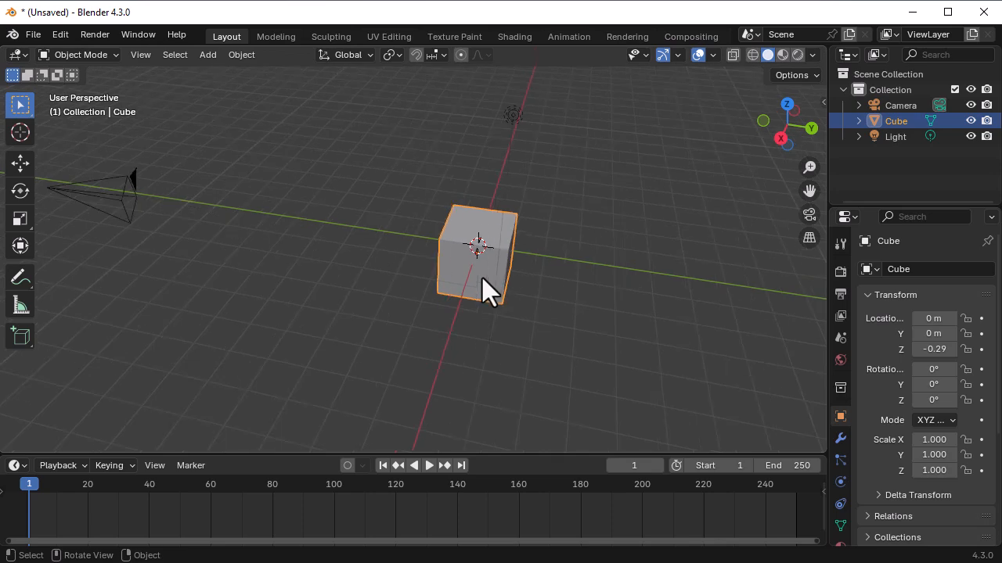
pyautogui.press('r')
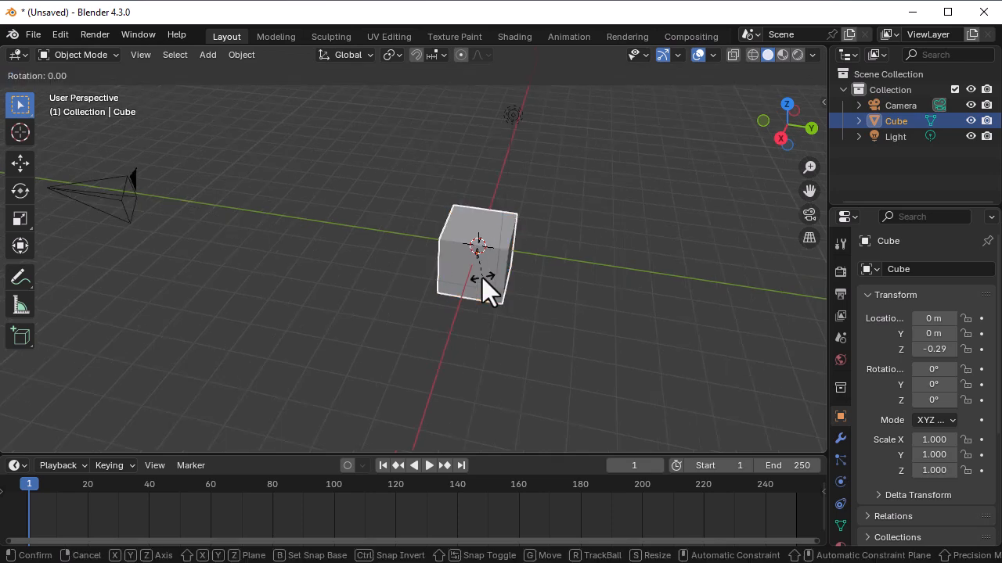
pyautogui.press('x')
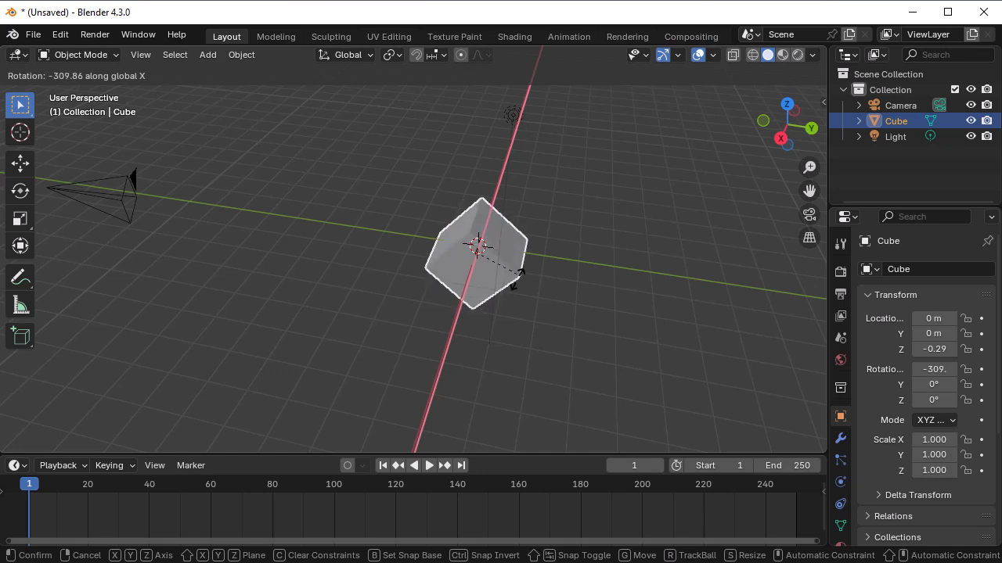
pyautogui.press('y')
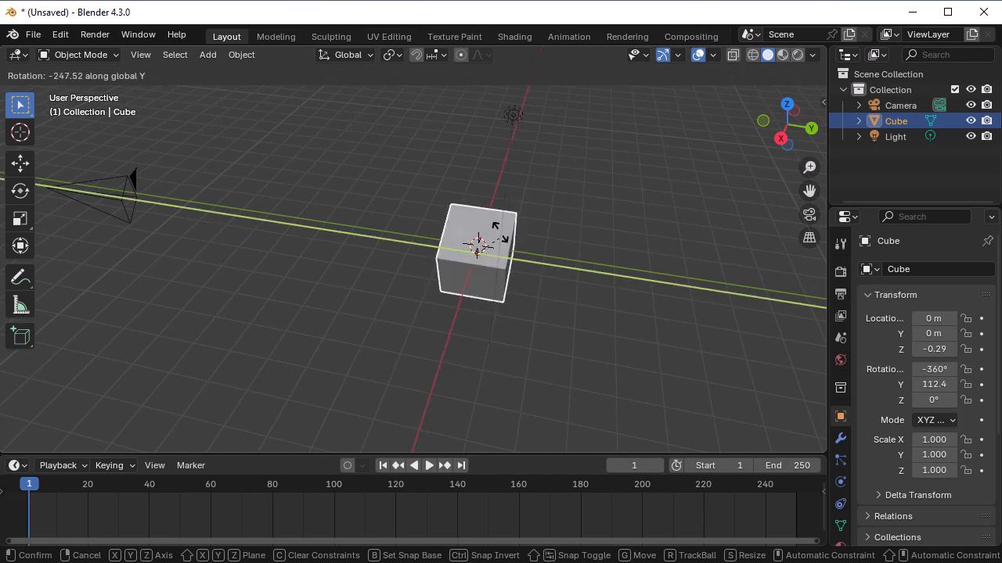
pyautogui.press('z')
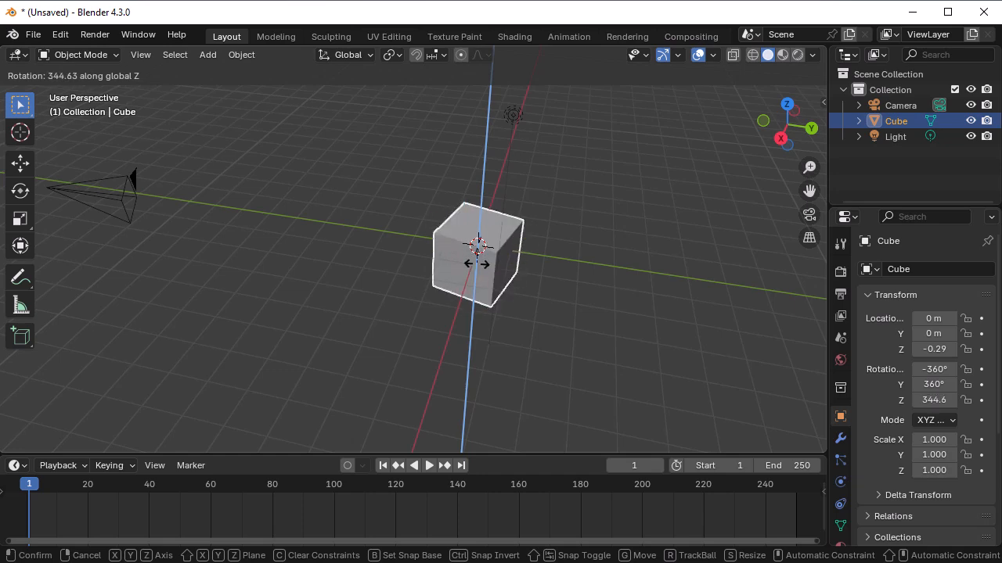
pyautogui.click(477, 265)
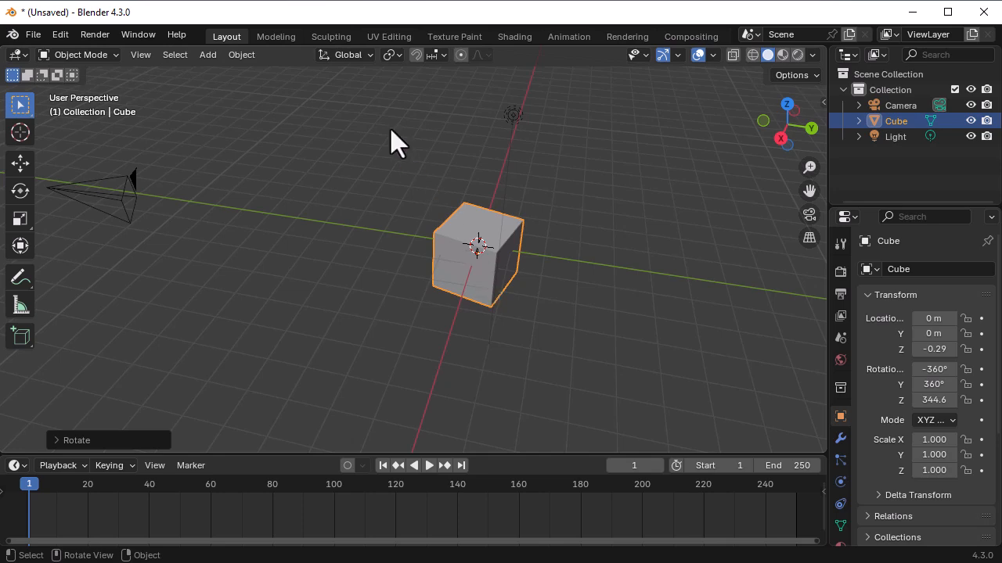
# - Load the factory settings and abandon the unsaved changes to the scene
pyautogui.click(31, 37)
pyautogui.moveTo(105, 349)
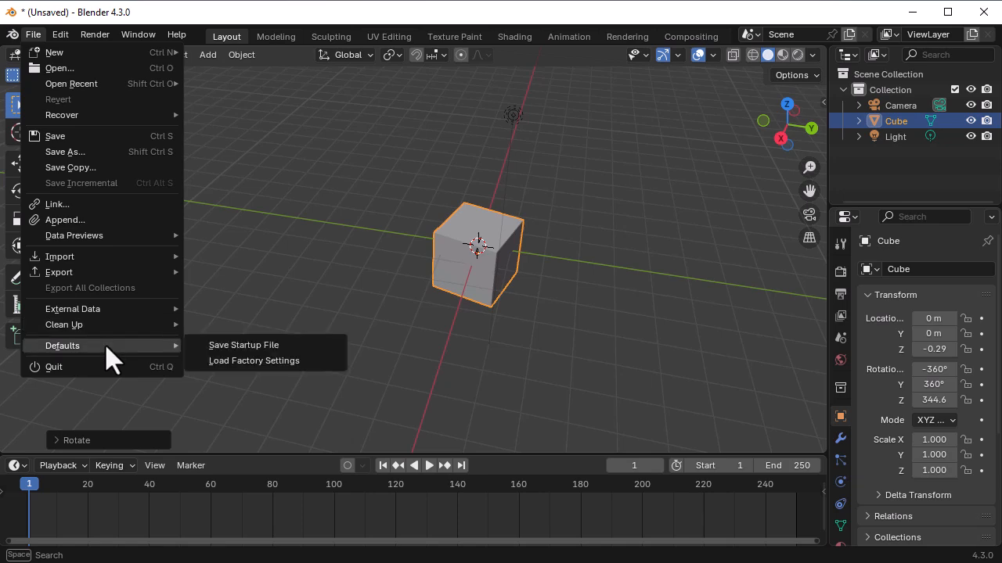
pyautogui.click(243, 361)
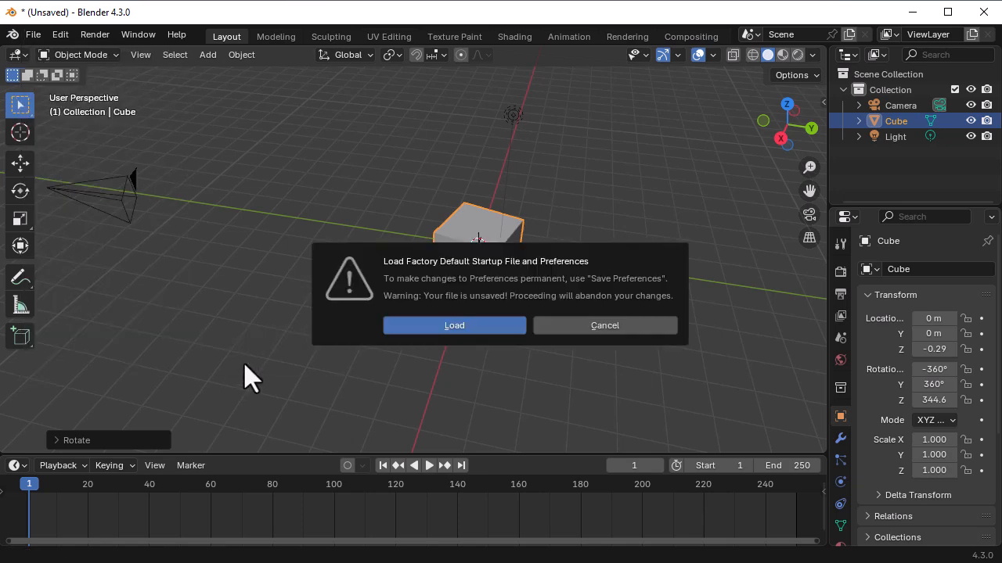
pyautogui.click(487, 332)
# - Put the cube into Edit Mode
pyautogui.moveTo(478, 382); pyautogui.dragTo(429, 380, button='middle')
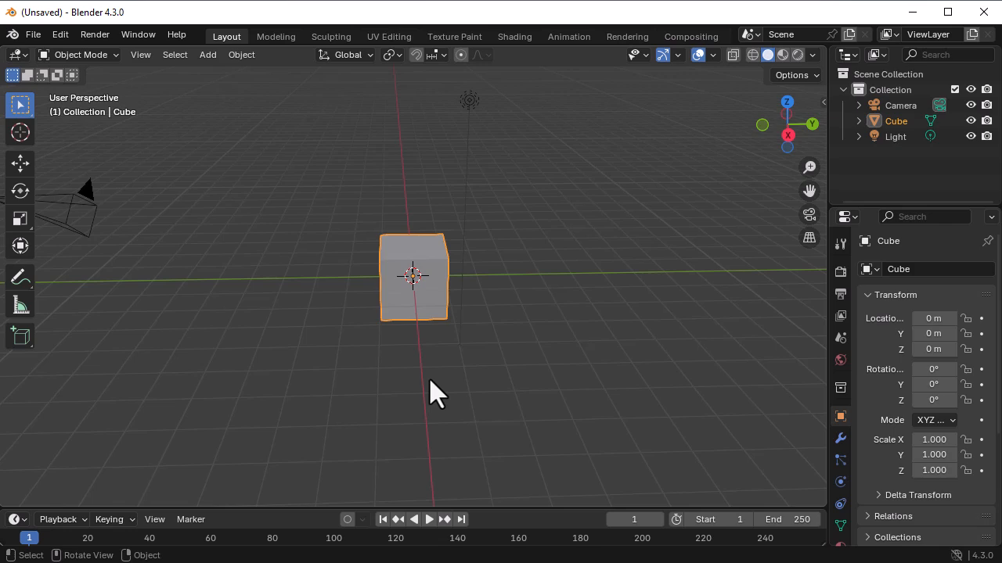
pyautogui.press('Tab')
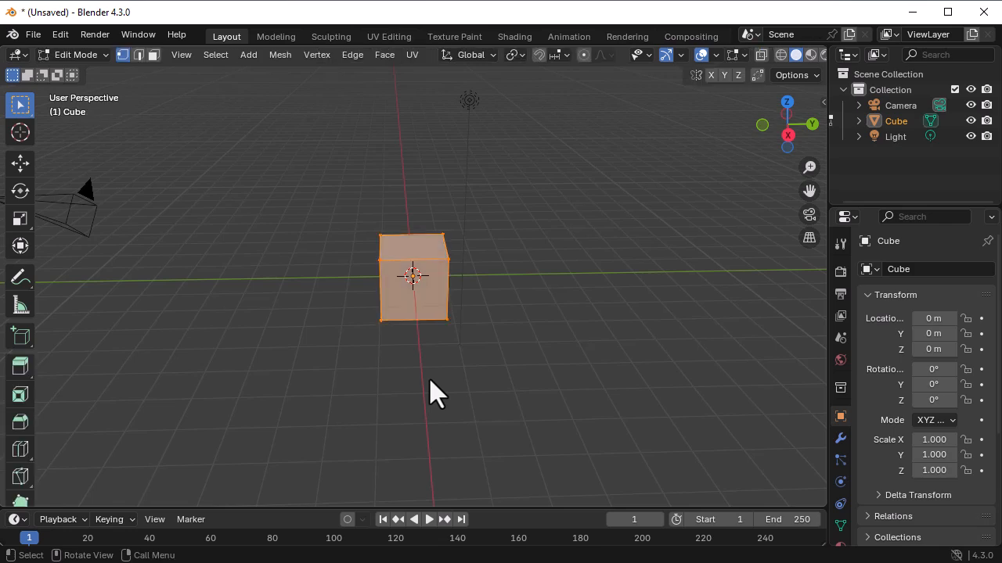
pyautogui.click(86, 58)
pyautogui.click(88, 58)
pyautogui.press('Tab')
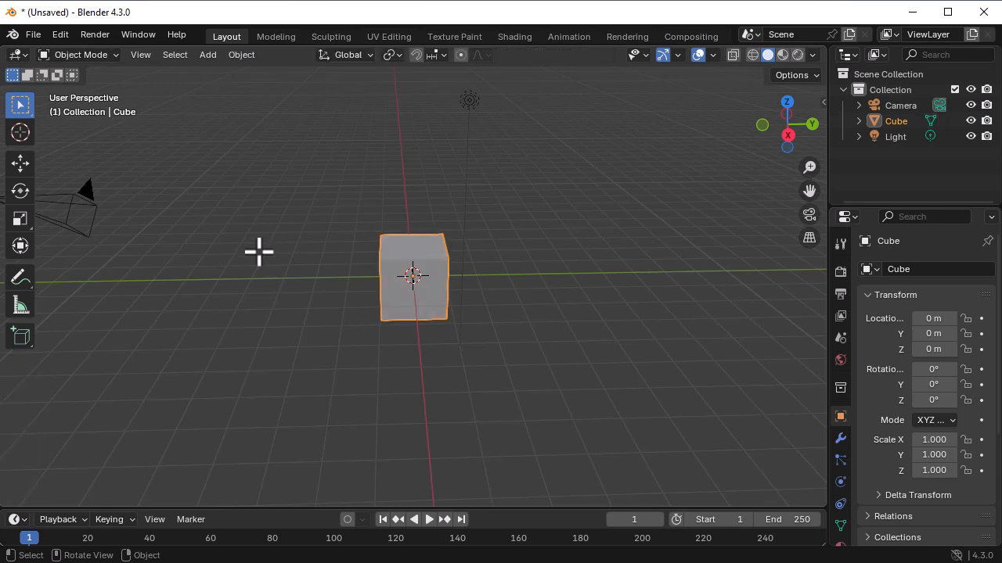
pyautogui.click(114, 58)
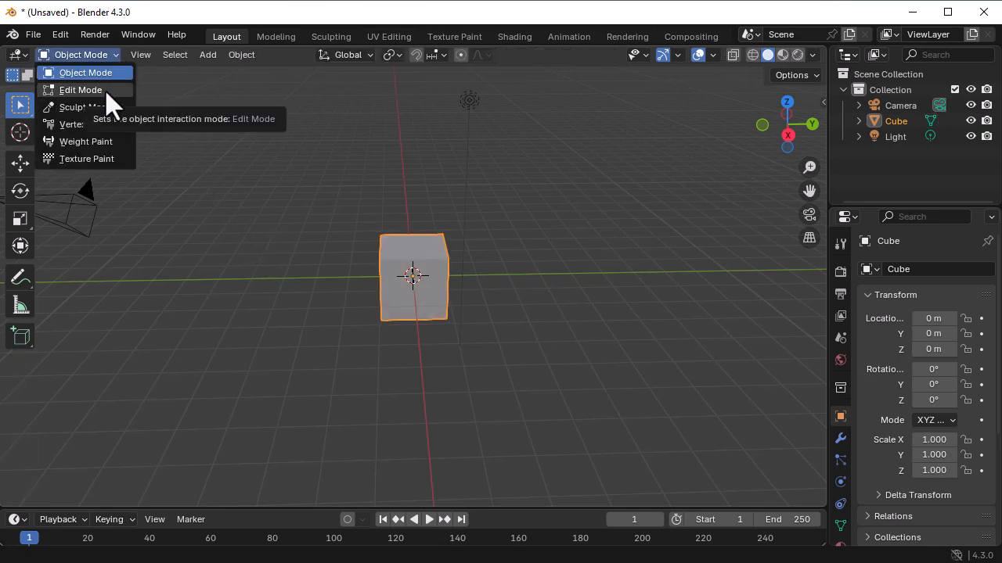
pyautogui.click(109, 90)
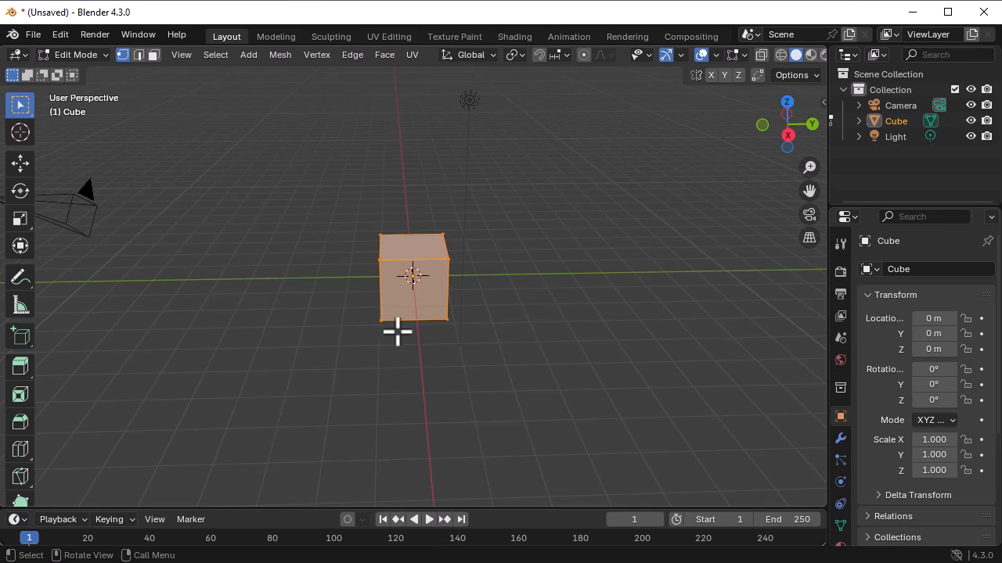
# - Select three vertices of the cube's top face together: both far corners and the near right corner
pyautogui.click(449, 259)
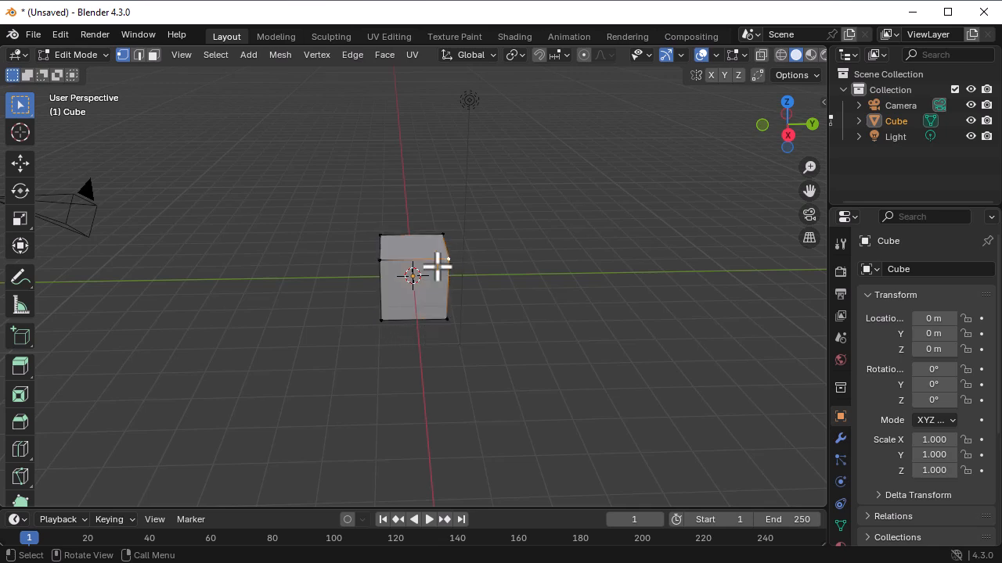
pyautogui.click(380, 234)
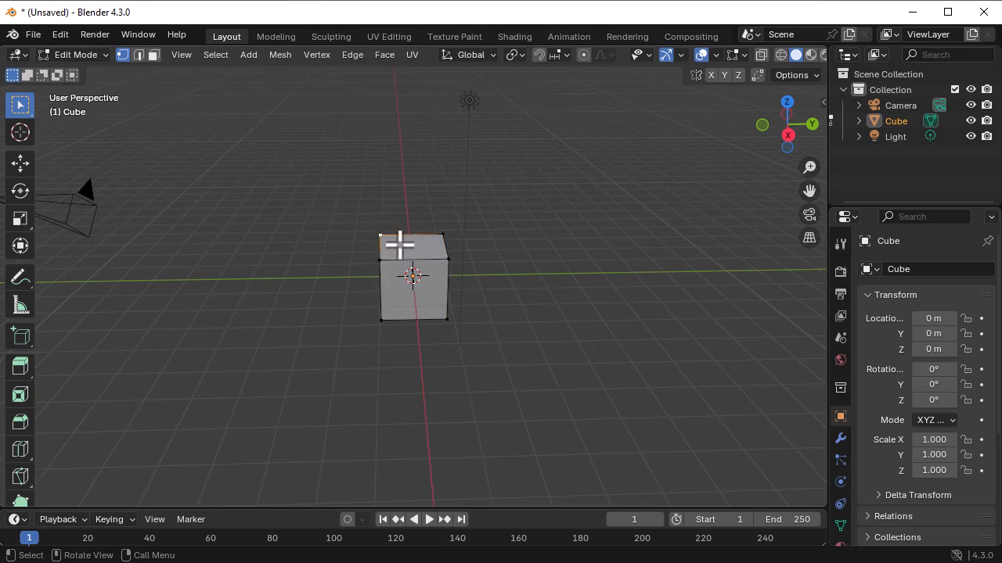
pyautogui.keyDown('shift'); pyautogui.click(444, 234); pyautogui.keyUp('shift')
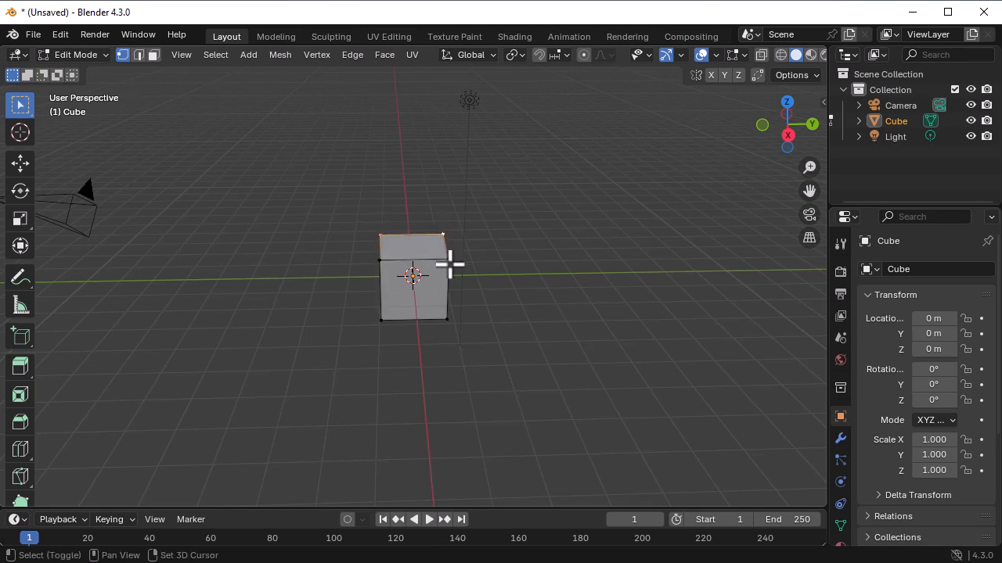
pyautogui.keyDown('shift'); pyautogui.click(448, 260); pyautogui.keyUp('shift')
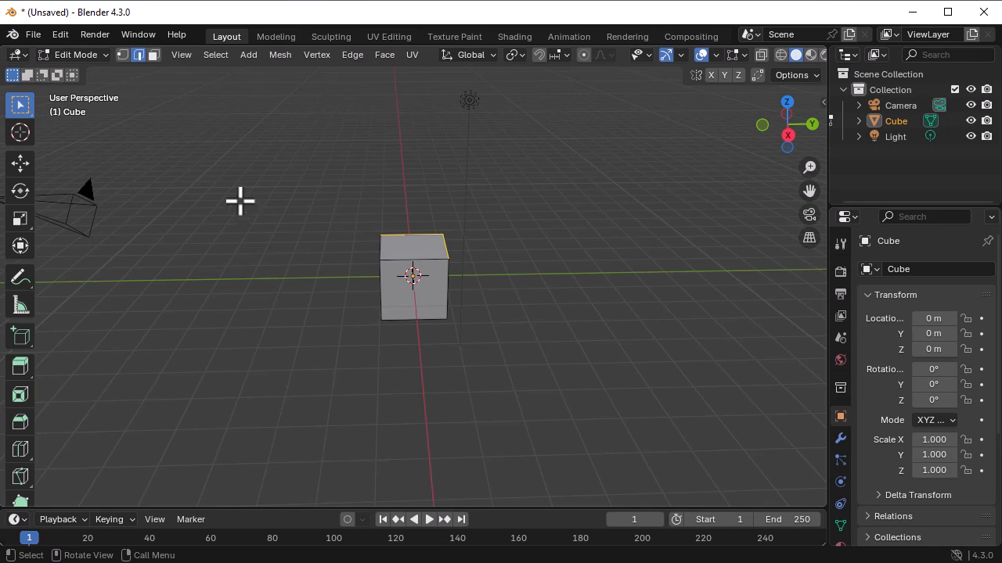
# - Change to face selection and select the cube's top face
pyautogui.press('3')
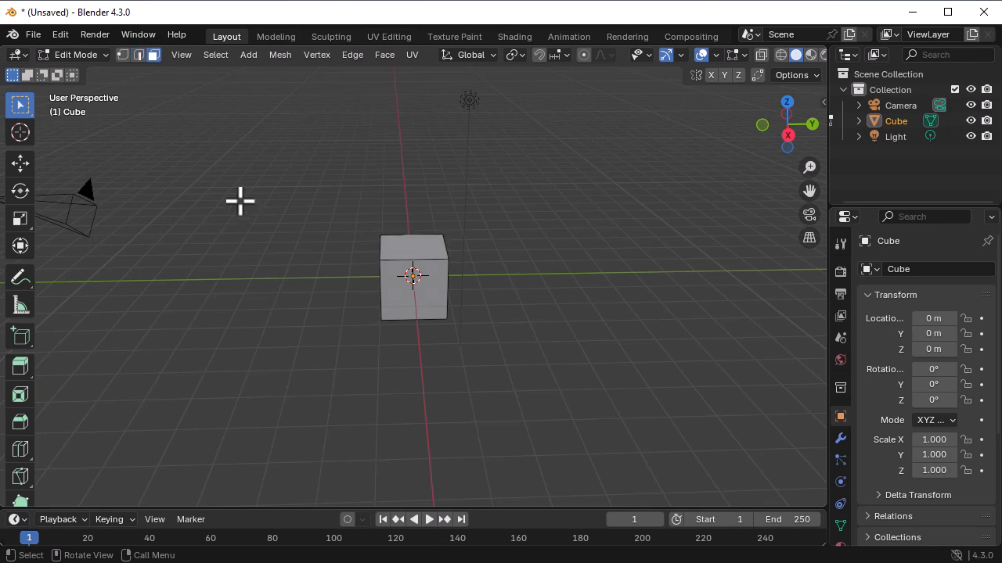
pyautogui.click(396, 292)
pyautogui.moveTo(457, 287); pyautogui.dragTo(404, 262, button='middle')
pyautogui.click(414, 257)
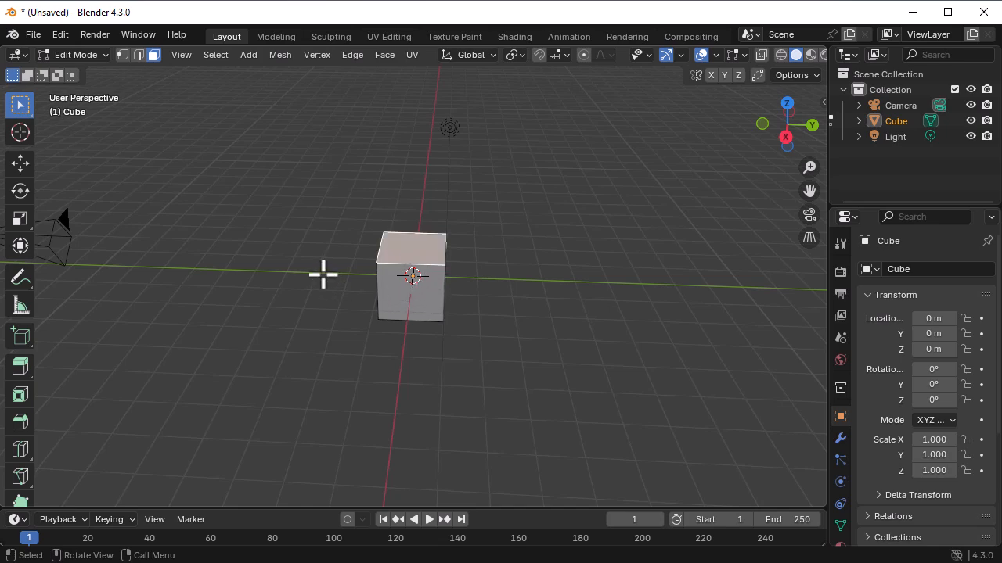
# - Switch the selection mode to vertices, to edges and back to faces with the top face selected
pyautogui.press('1')
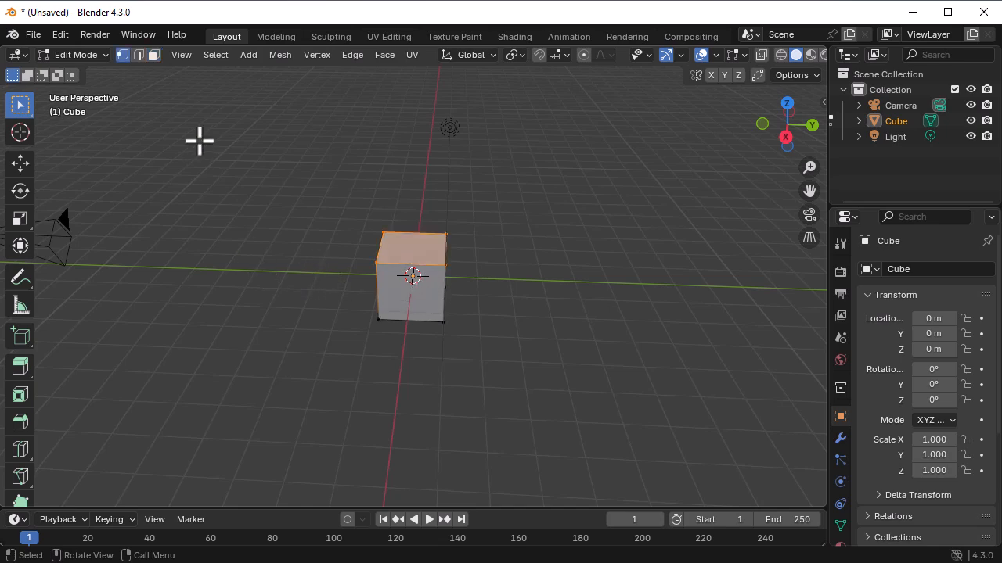
pyautogui.press('2')
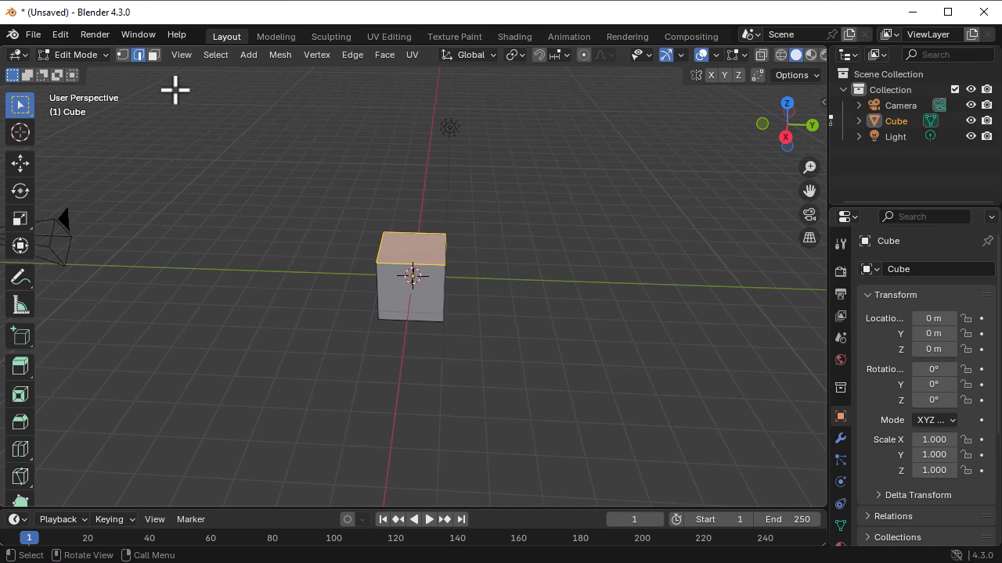
pyautogui.press('3')
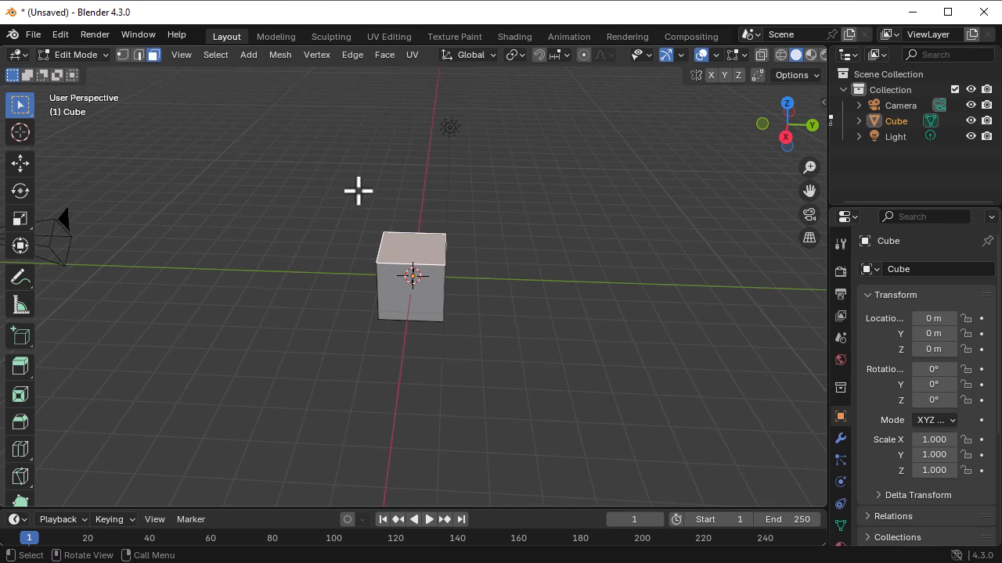
# - Extrude the cube's top face upward by about 1.7 m
pyautogui.moveTo(487, 306); pyautogui.dragTo(429, 292, button='middle')
pyautogui.moveTo(492, 347); pyautogui.dragTo(484, 317, button='middle')
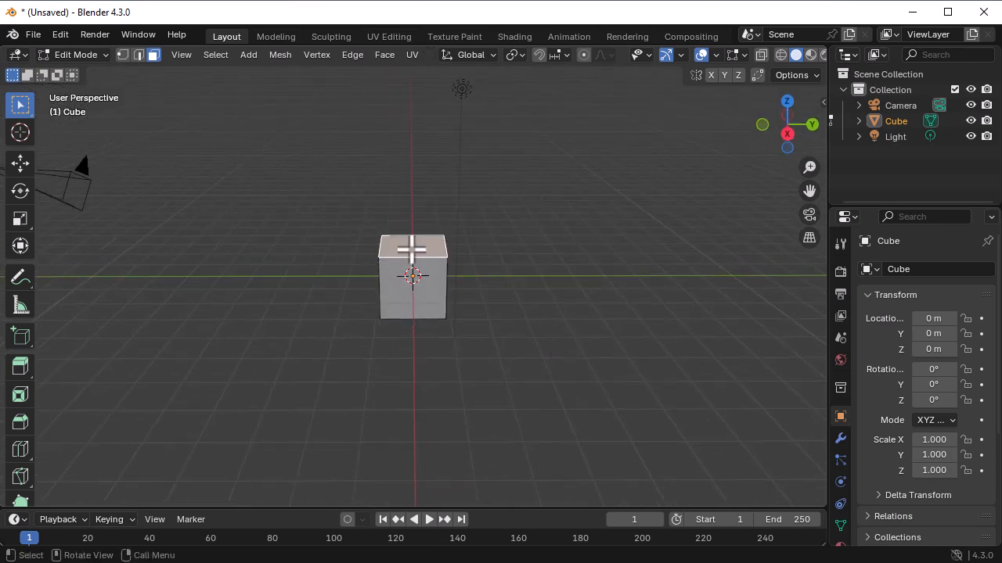
pyautogui.press('e')
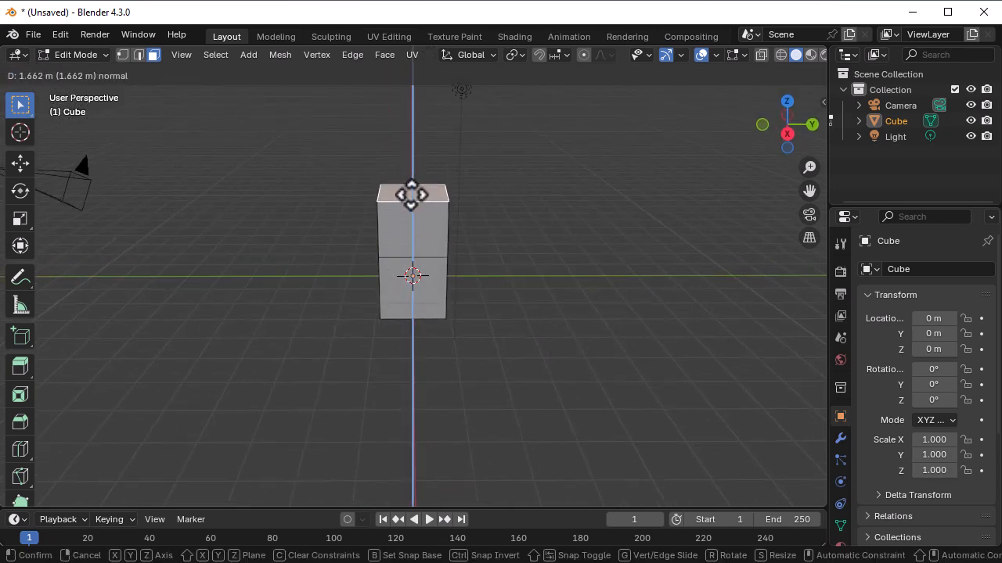
pyautogui.click(412, 190)
# - Extrude the upper block's side face facing positive Y outward by about one block length
pyautogui.moveTo(508, 264); pyautogui.dragTo(431, 246, button='middle')
pyautogui.click(431, 246)
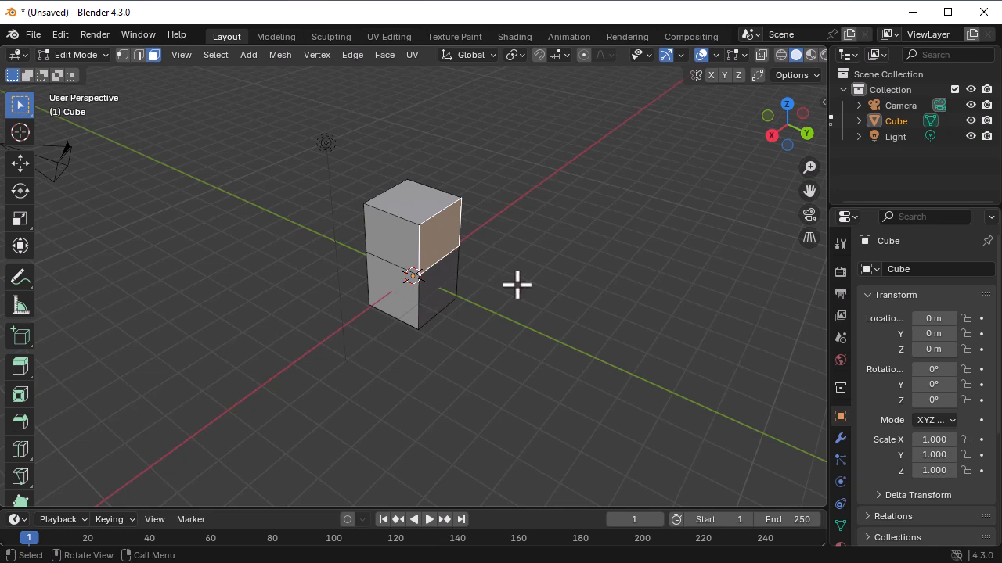
pyautogui.press('e')
pyautogui.click(528, 298)
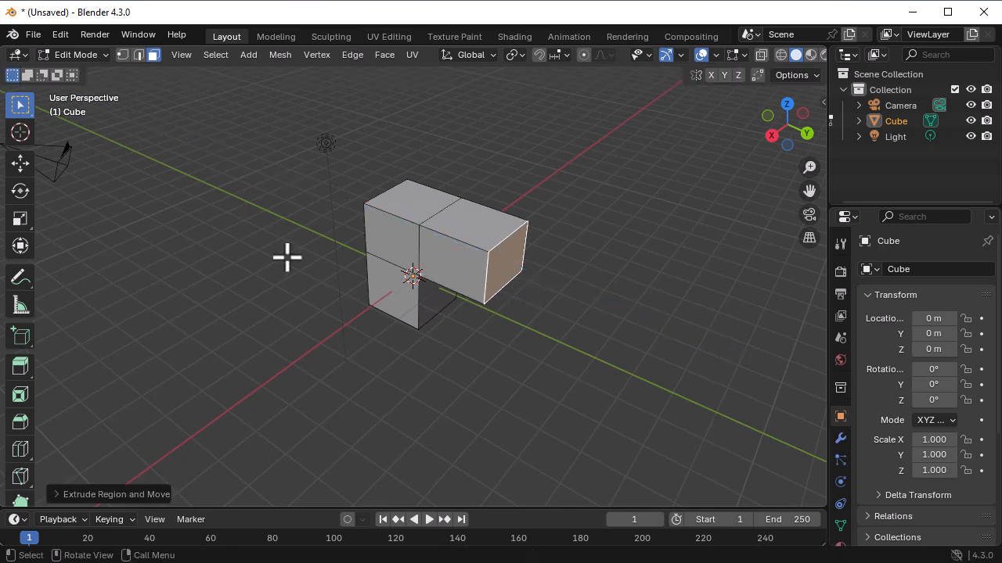
# - With the Extrude Region tool, extrude the lower block's face outward along positive X
pyautogui.click(18, 367)
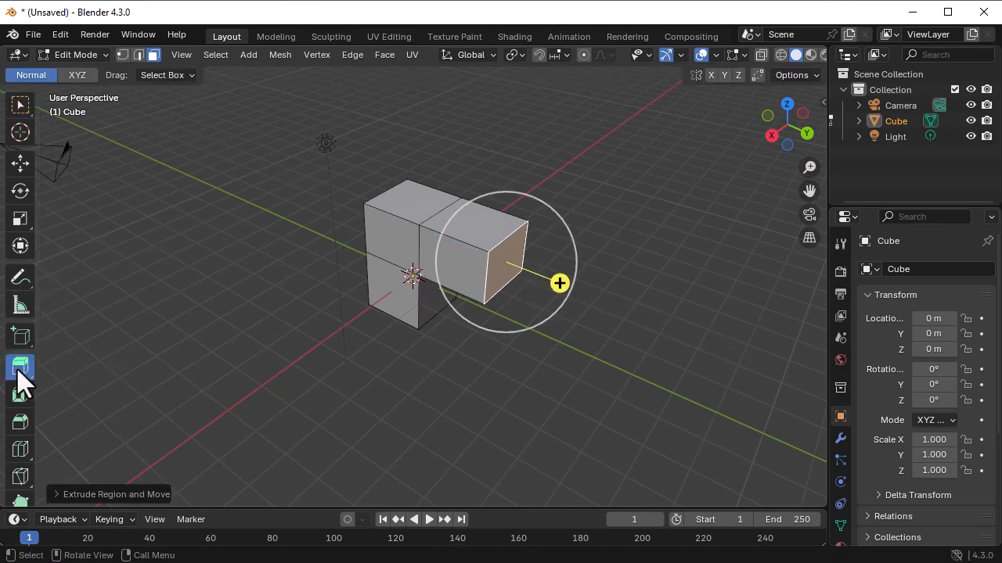
pyautogui.click(404, 292)
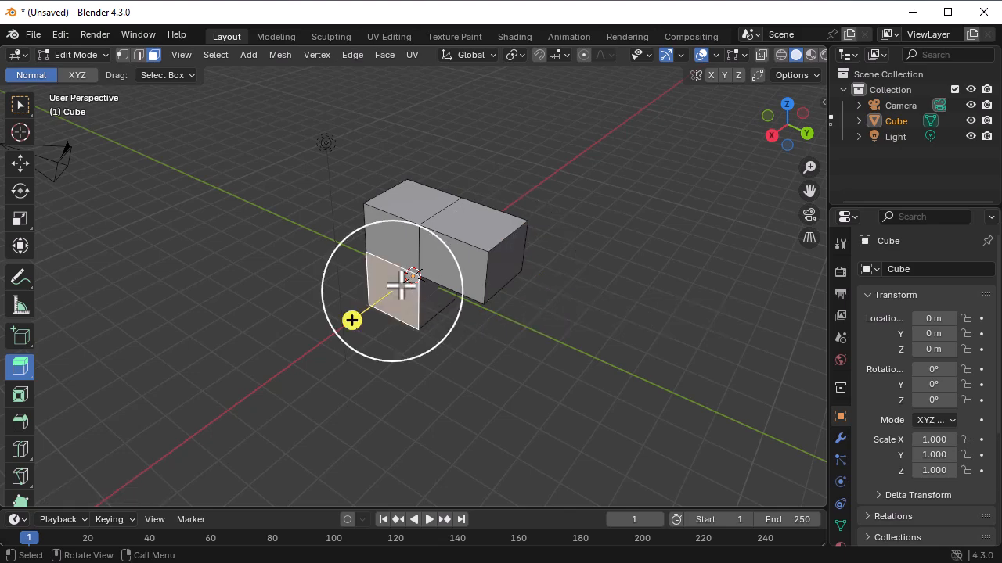
pyautogui.moveTo(353, 319); pyautogui.dragTo(305, 357)
# - Extrude the upper block's side faces facing negative X and negative Y outward by about one block each
pyautogui.moveTo(552, 327); pyautogui.dragTo(451, 266, button='middle')
pyautogui.click(448, 245)
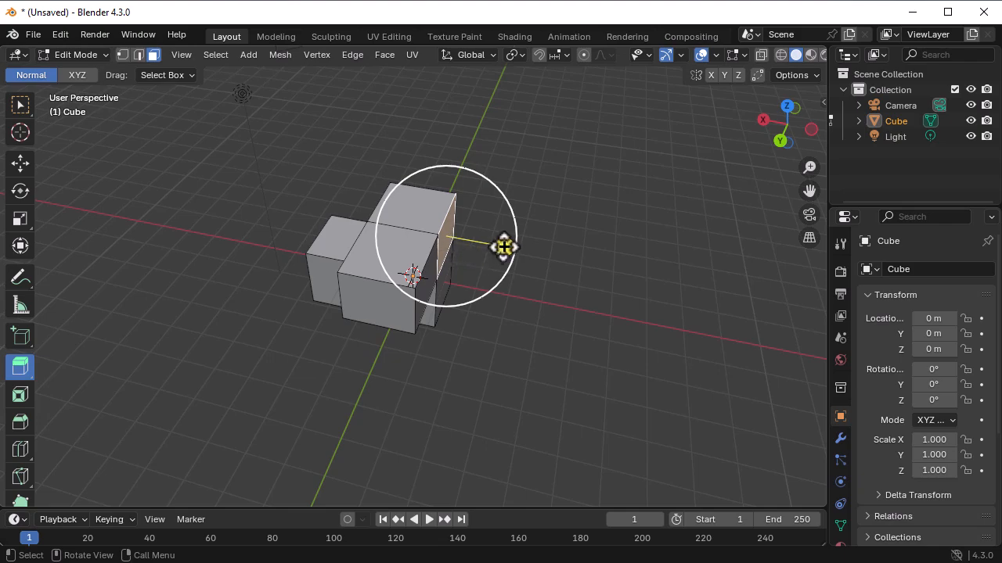
pyautogui.moveTo(504, 248); pyautogui.dragTo(568, 262)
pyautogui.moveTo(537, 317); pyautogui.dragTo(338, 315, button='middle')
pyautogui.click(444, 246)
pyautogui.moveTo(494, 261); pyautogui.dragTo(559, 288)
# - Lengthen the lower arm along positive X by another extruded block and return to Object Mode
pyautogui.moveTo(541, 331); pyautogui.dragTo(458, 324, button='middle')
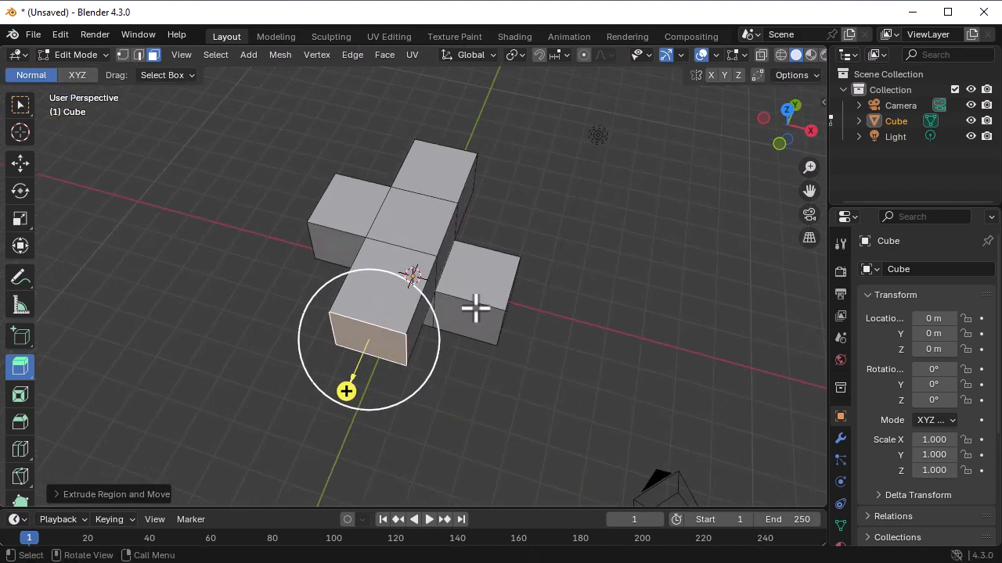
pyautogui.moveTo(513, 302); pyautogui.dragTo(547, 358, button='middle')
pyautogui.moveTo(541, 349); pyautogui.dragTo(635, 336)
pyautogui.click(665, 318)
pyautogui.moveTo(664, 318); pyautogui.dragTo(691, 310, button='middle')
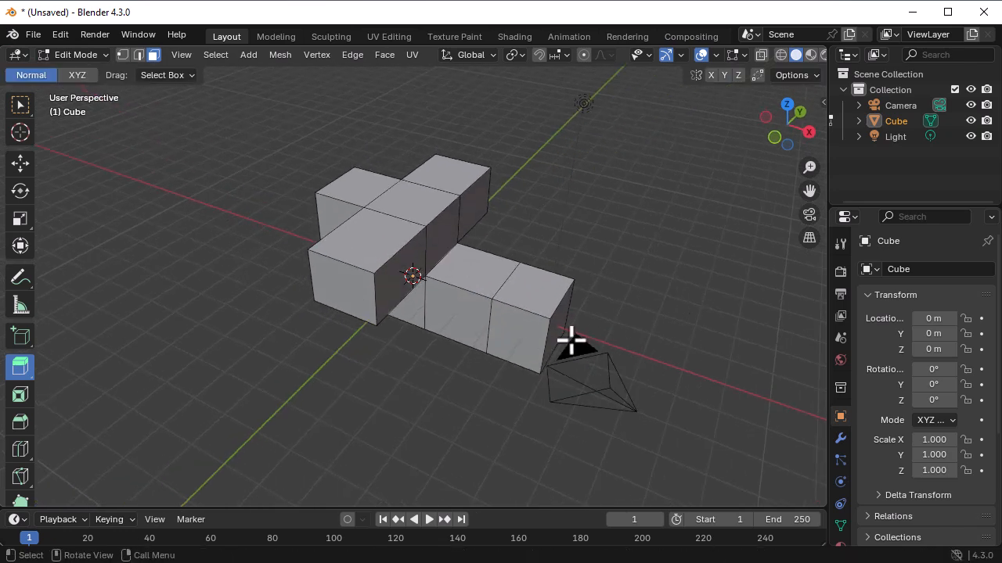
pyautogui.moveTo(387, 379); pyautogui.dragTo(436, 391, button='middle')
pyautogui.press('Tab')
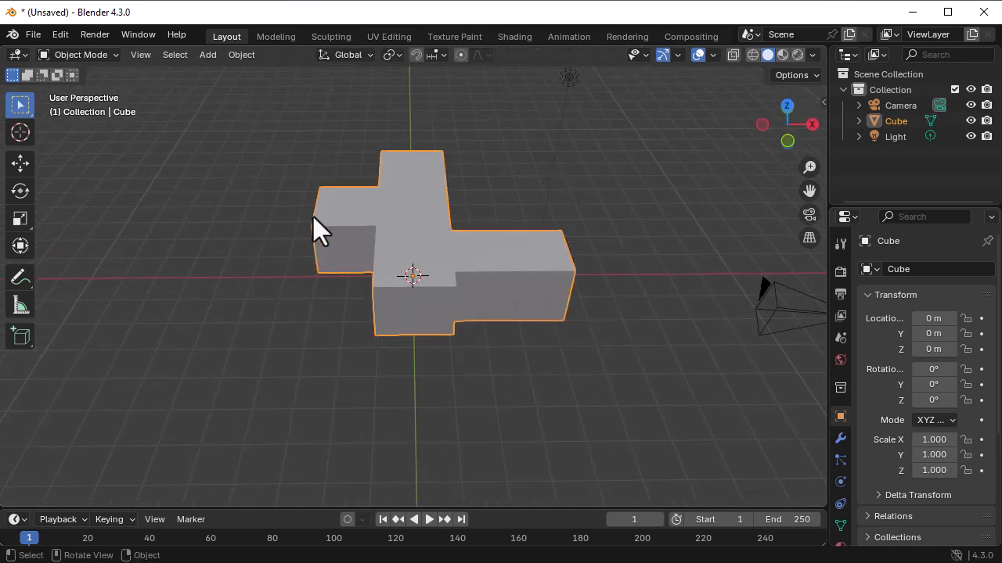
# - Load the factory default settings, discarding the unsaved scene
pyautogui.click(33, 35)
pyautogui.moveTo(117, 346)
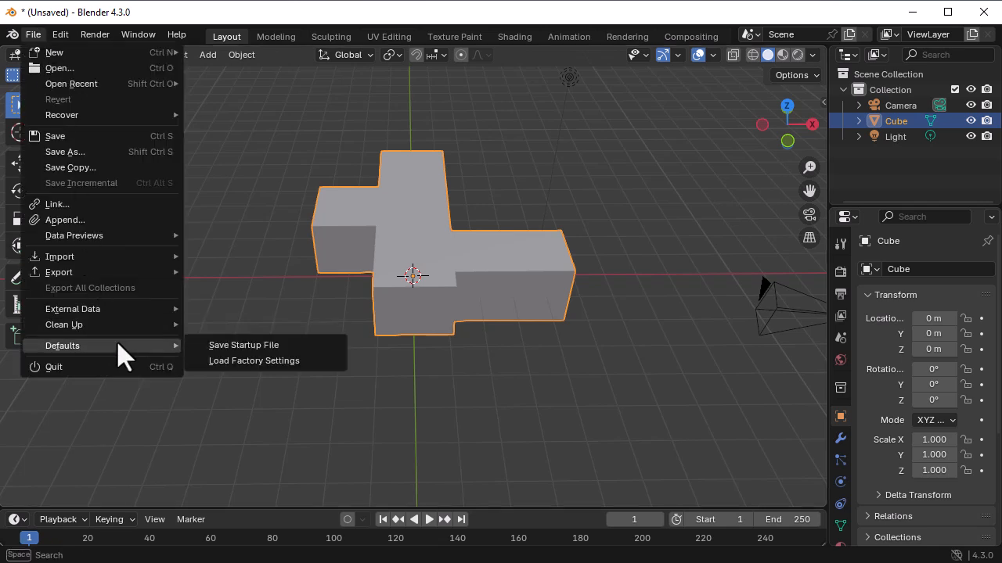
pyautogui.click(253, 361)
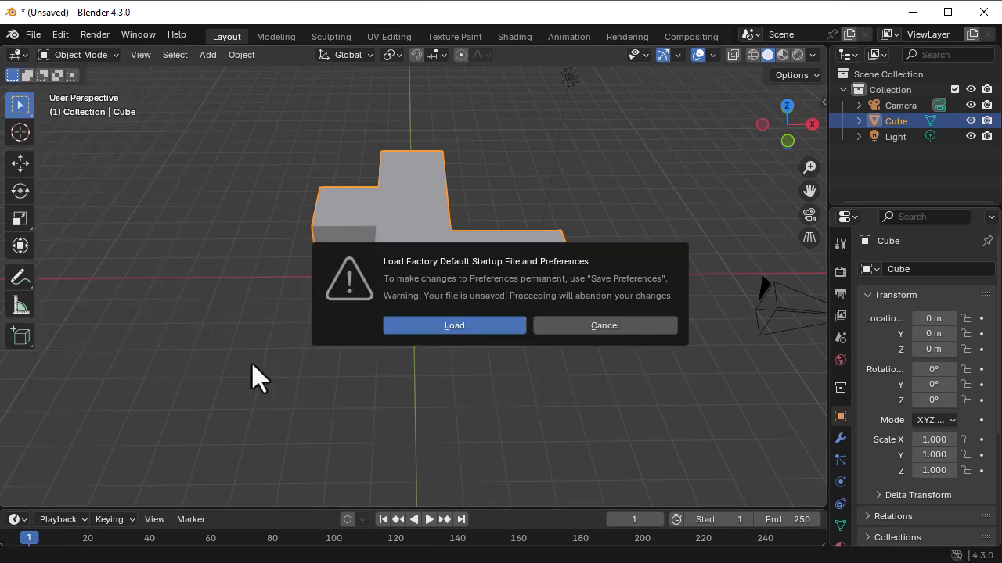
pyautogui.click(427, 324)
# - Stretch the default cube along the global Y axis to a scale of about -3.645
pyautogui.moveTo(376, 379); pyautogui.dragTo(419, 332, button='middle')
pyautogui.click(392, 302)
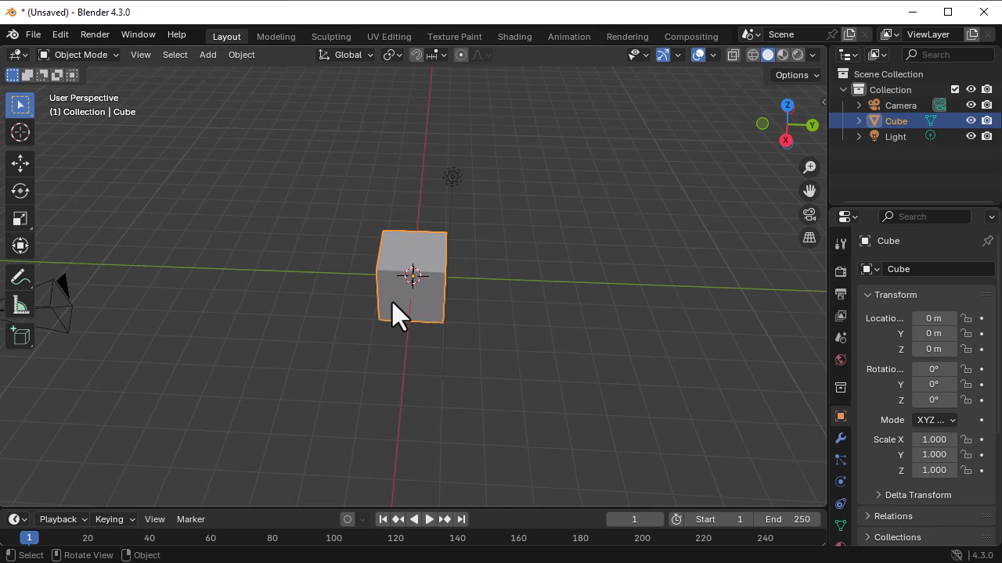
pyautogui.press('s')
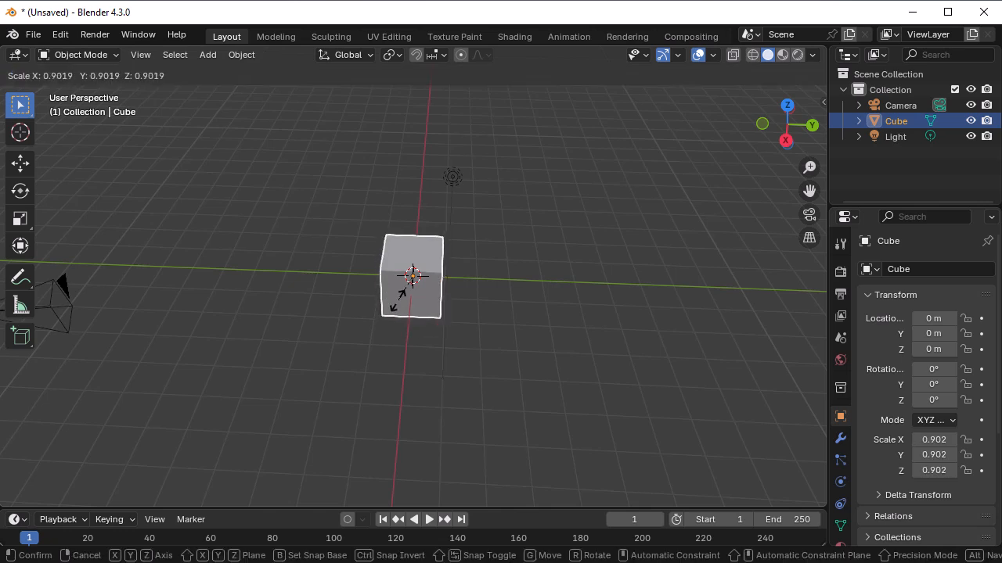
pyautogui.press('x')
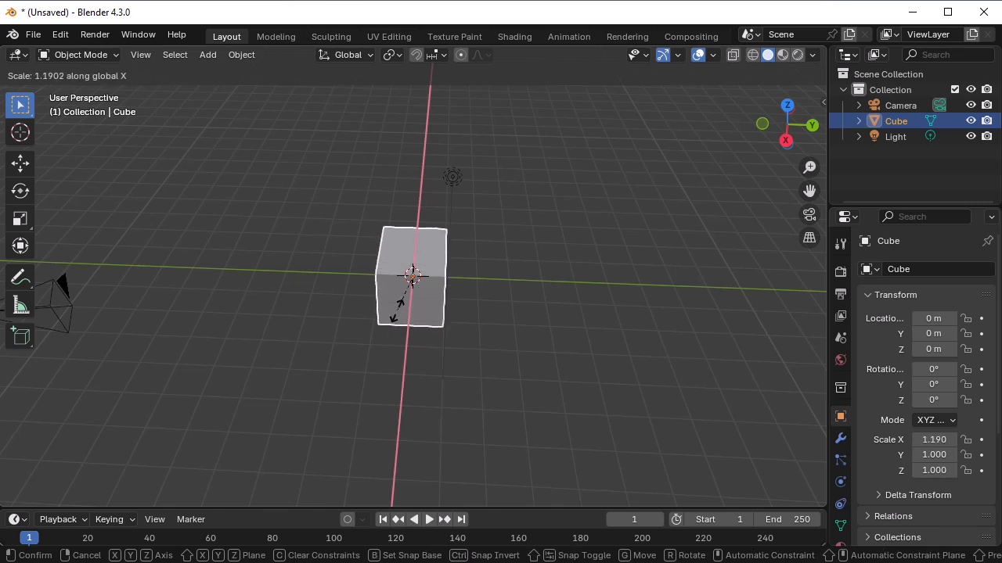
pyautogui.press('y')
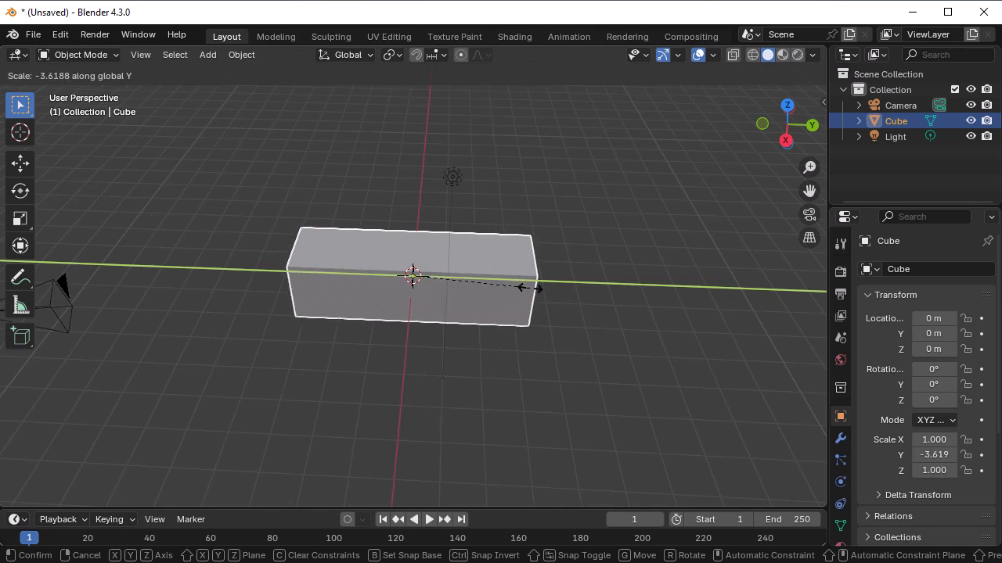
pyautogui.click(532, 288)
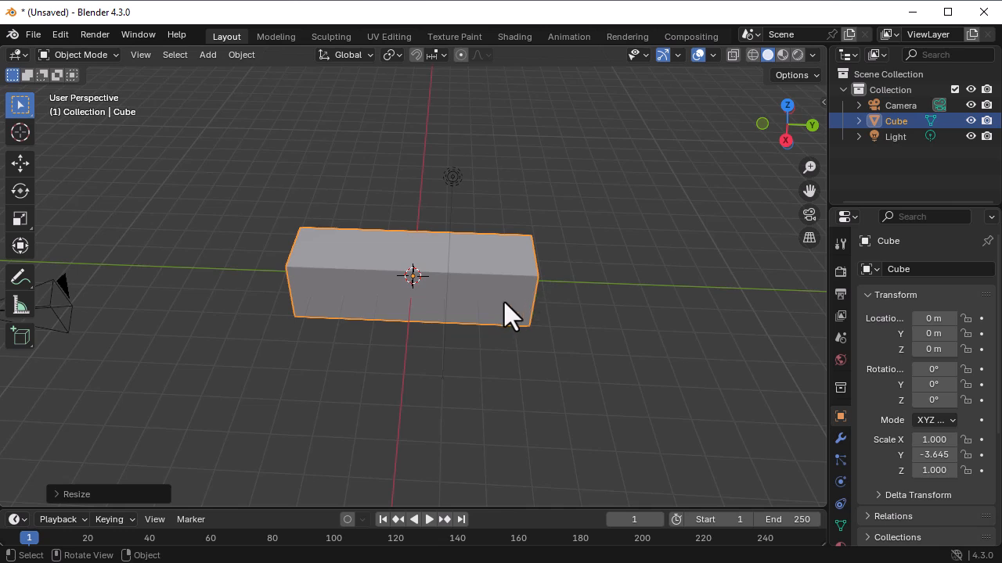
# - Scale the stretched cube to about 0.347 along Z and about 2.395 along X to form a flat tabletop slab
pyautogui.press('s')
pyautogui.press('z')
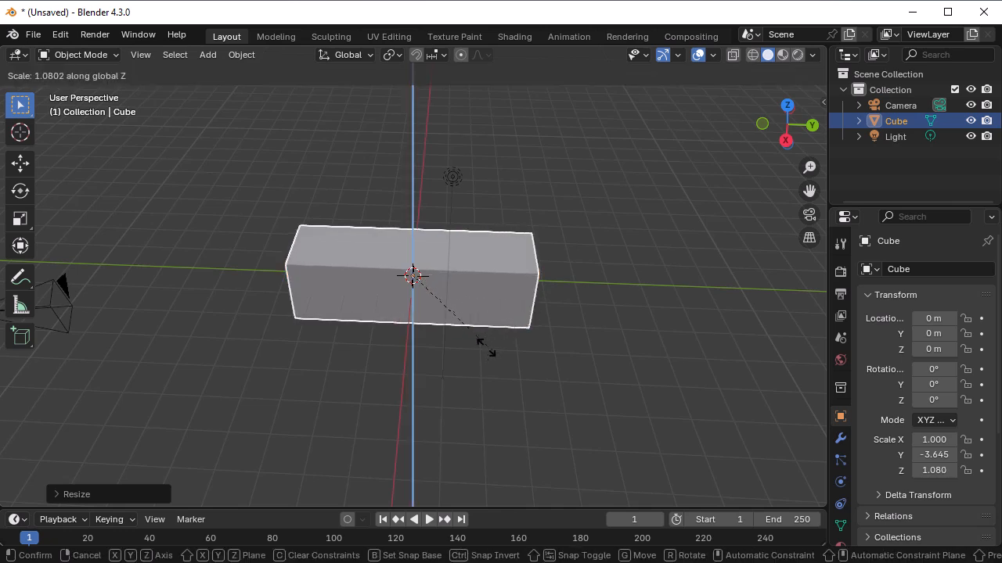
pyautogui.click(443, 266)
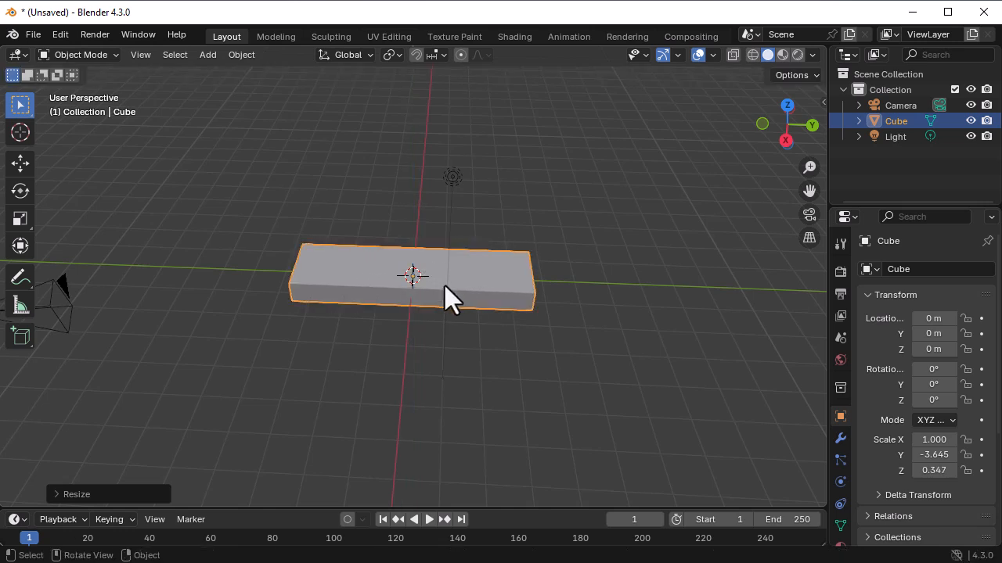
pyautogui.press('s')
pyautogui.press('x')
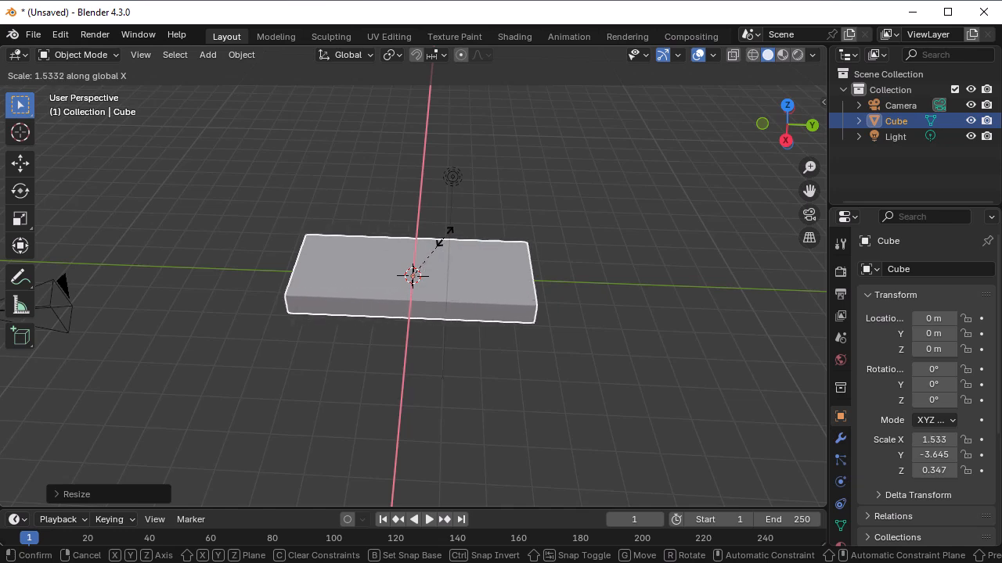
pyautogui.click(448, 188)
# - Move the slab straight up along the global Z axis to a height of about 3.083 m
pyautogui.moveTo(518, 383); pyautogui.dragTo(518, 352, button='middle')
pyautogui.press('g')
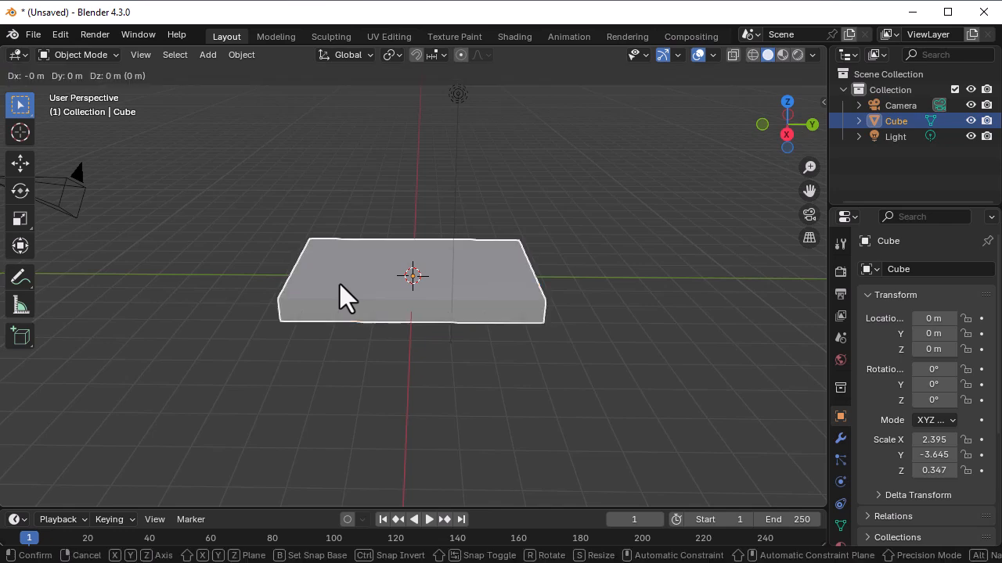
pyautogui.press('z')
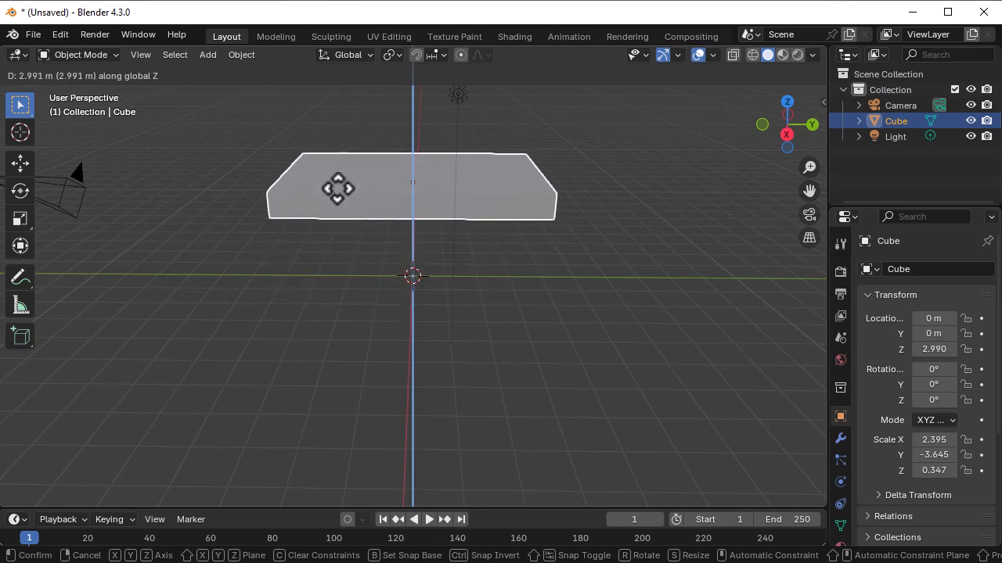
pyautogui.click(337, 192)
# - Add a mesh cylinder to the scene below the slab
pyautogui.moveTo(349, 347)
pyautogui.mouseDown(button='middle')
pyautogui.moveTo(351, 269)
pyautogui.moveTo(362, 363)
pyautogui.moveTo(352, 364)
pyautogui.mouseUp(button='middle')
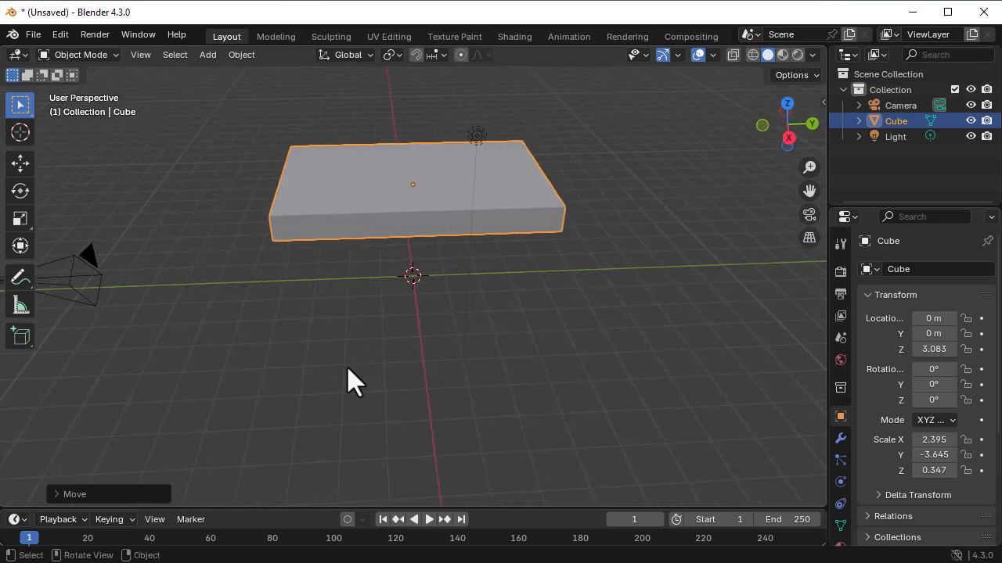
pyautogui.hotkey('shift', 'a')
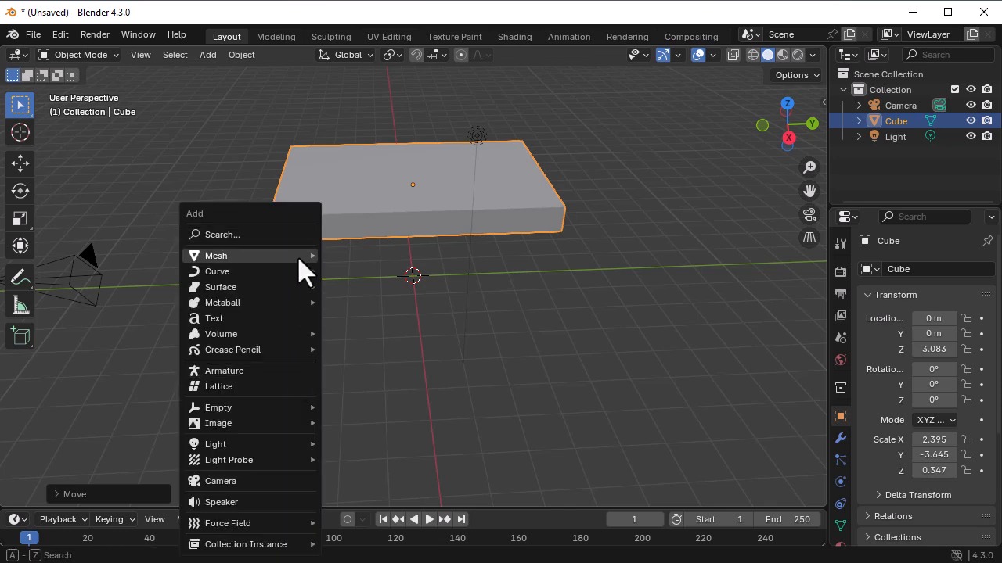
pyautogui.moveTo(305, 260)
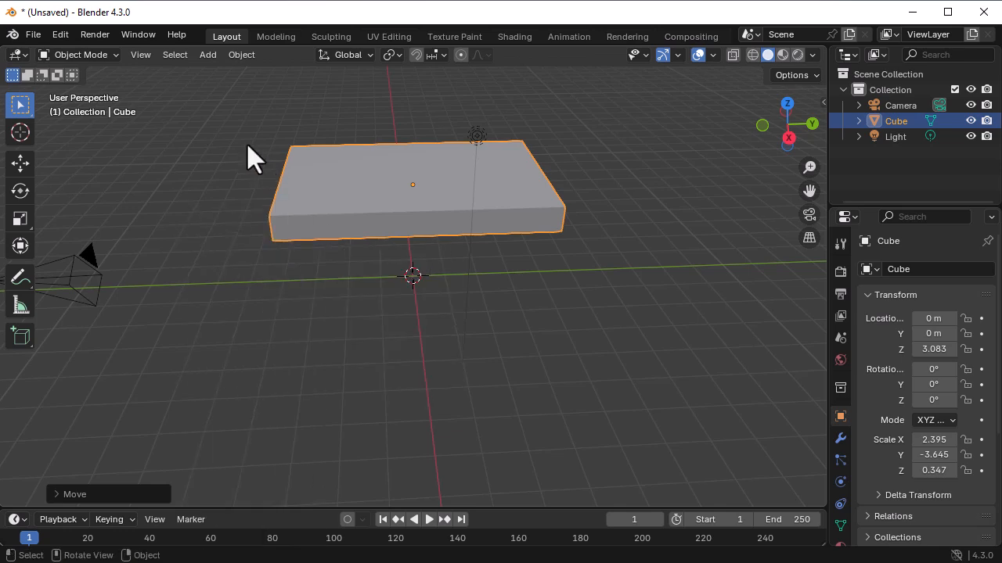
pyautogui.click(209, 57)
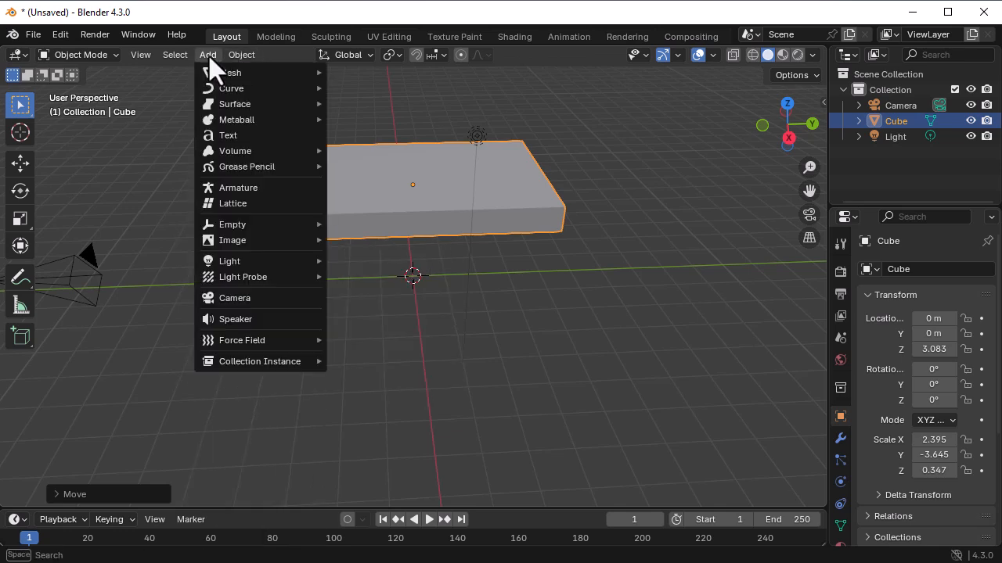
pyautogui.click(205, 55)
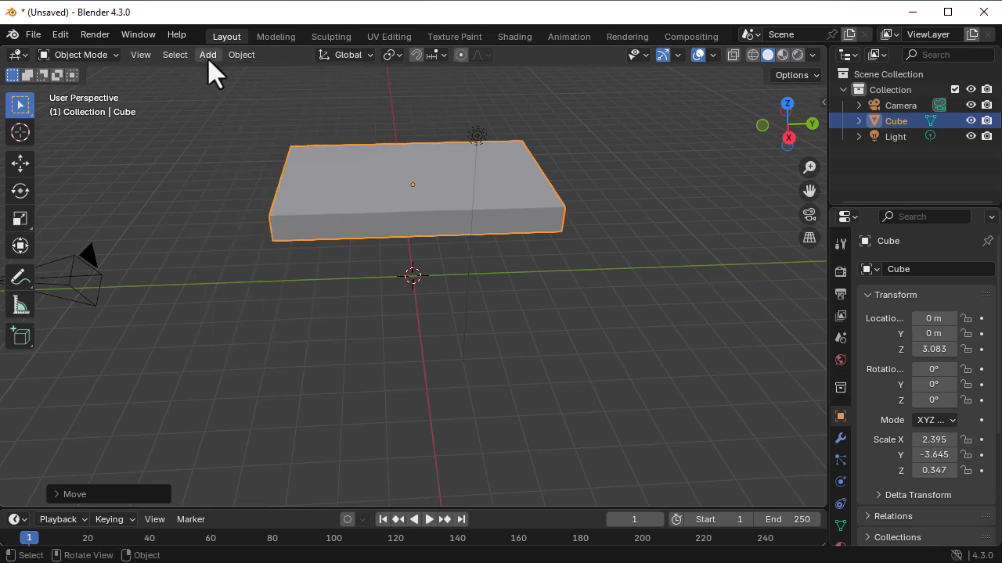
pyautogui.click(208, 57)
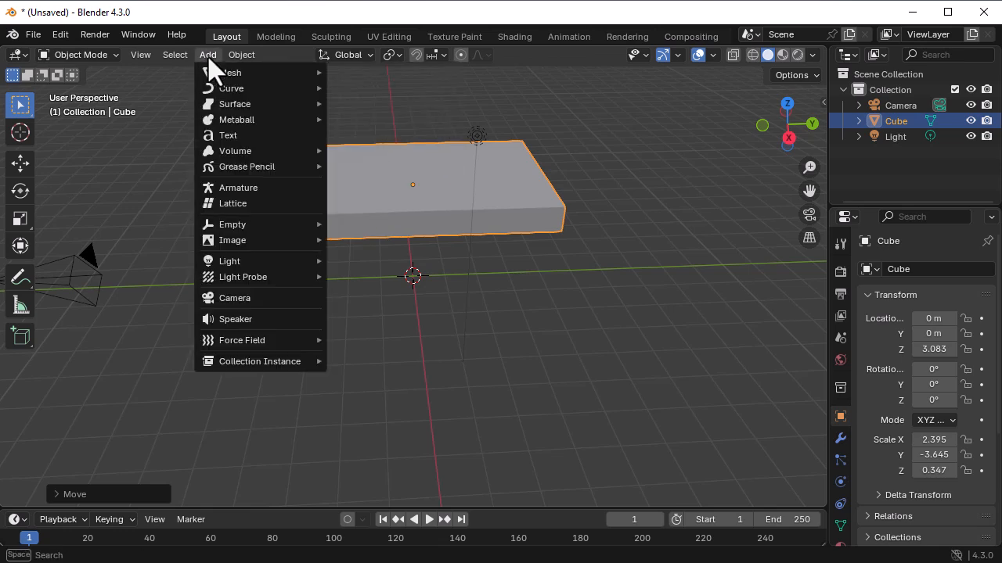
pyautogui.moveTo(257, 78)
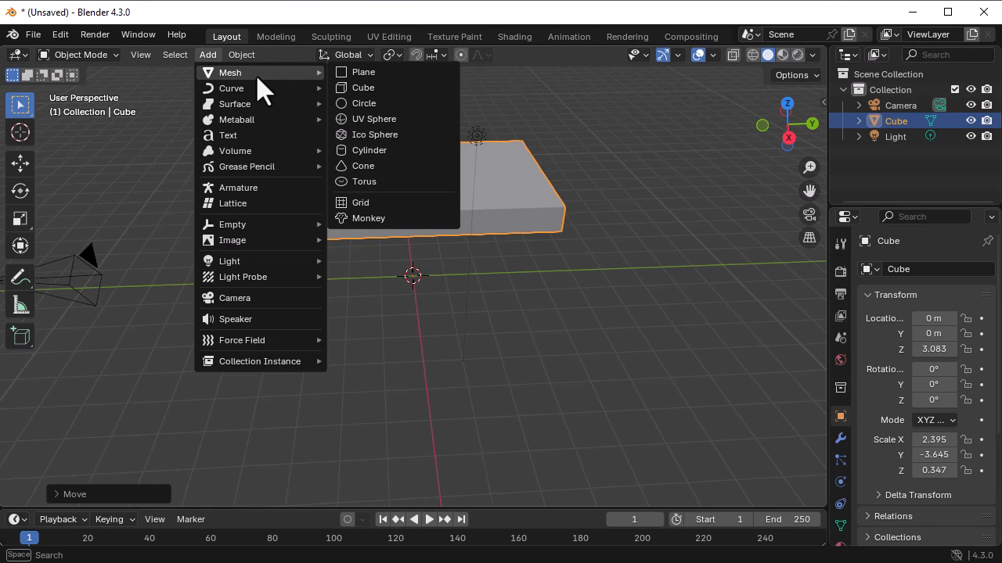
pyautogui.click(384, 150)
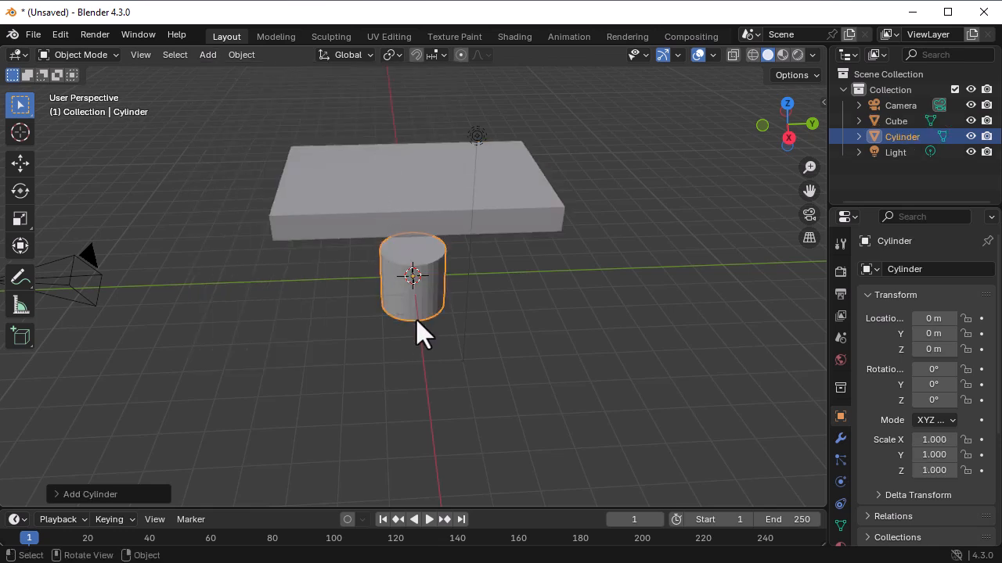
# - Scale the cylinder along the global Y axis to about 0.375
pyautogui.moveTo(486, 342); pyautogui.dragTo(422, 306, button='middle')
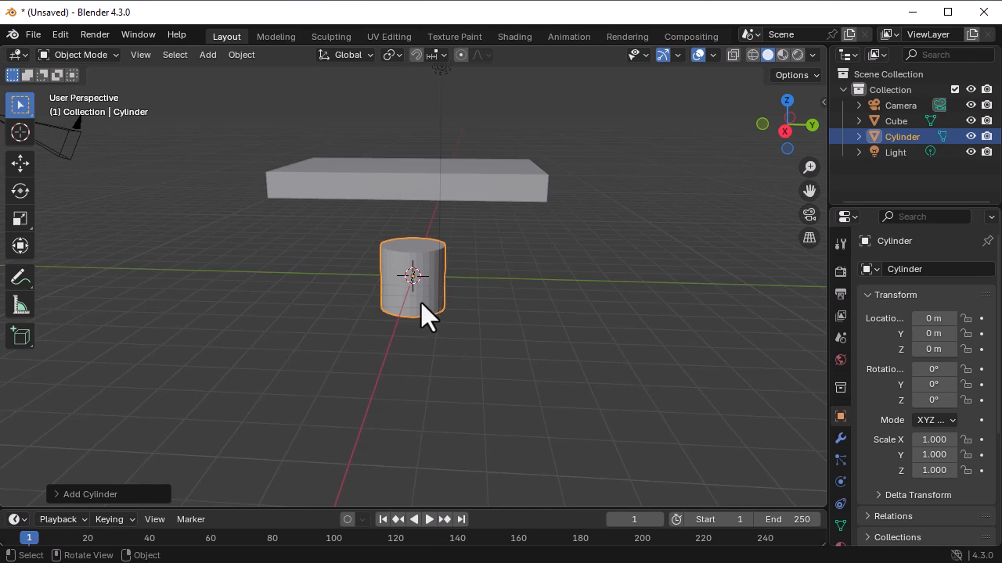
pyautogui.press('s')
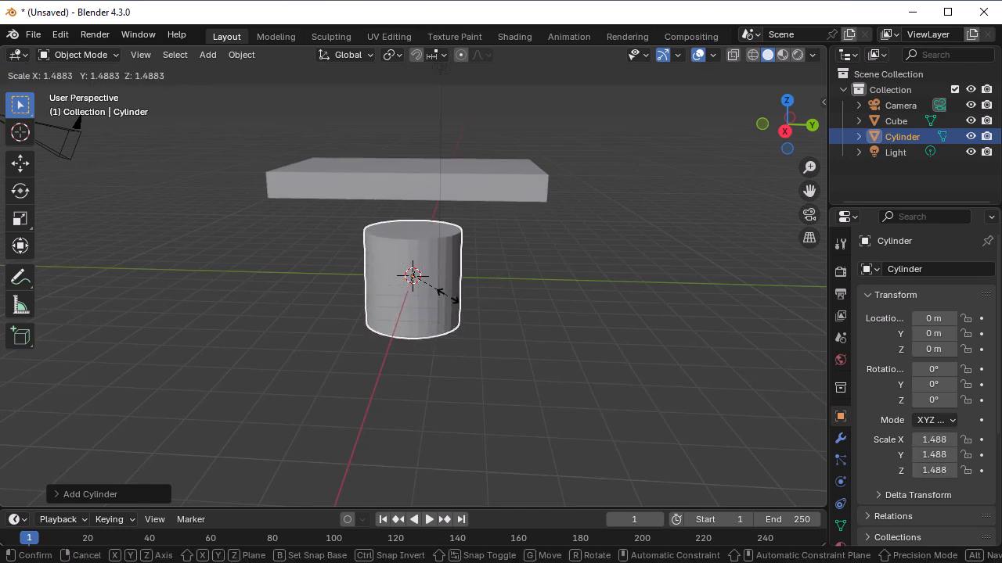
pyautogui.press('x')
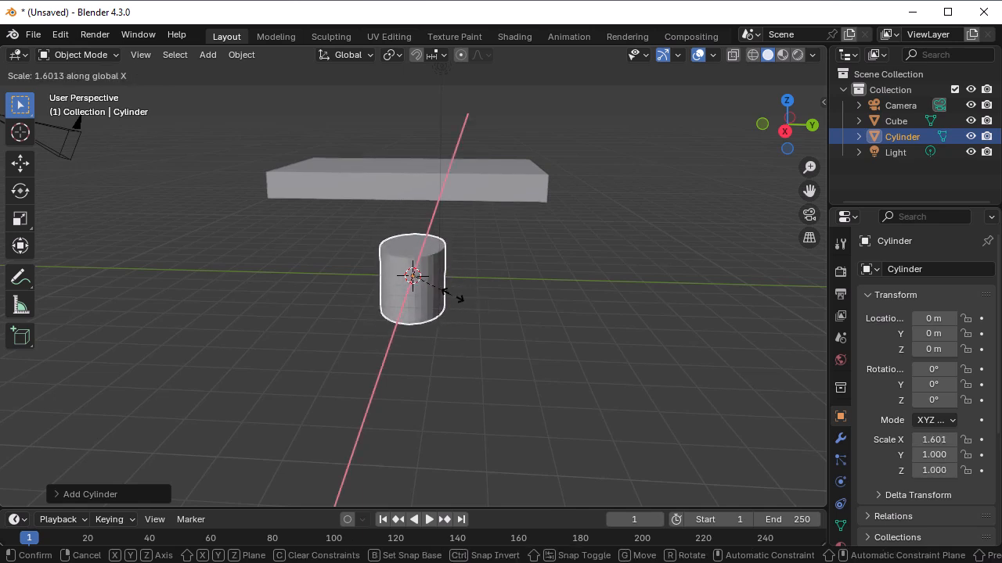
pyautogui.press('y')
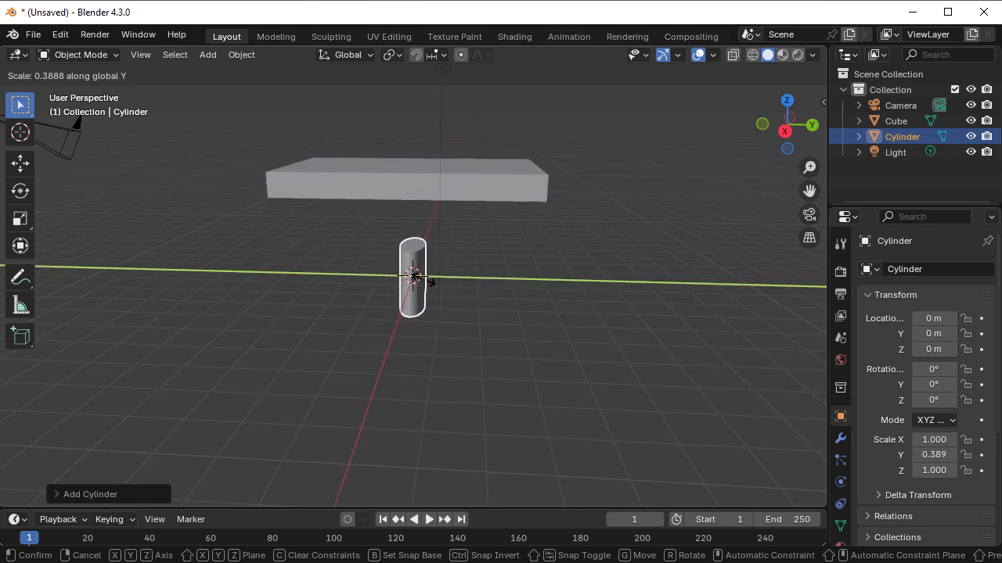
pyautogui.click(421, 295)
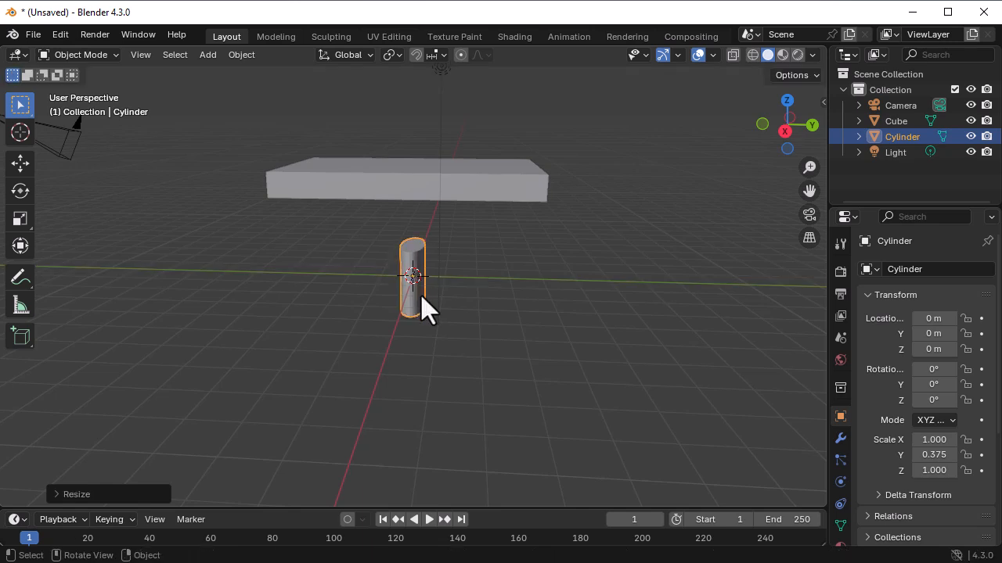
# - Scale the cylinder to about 1.777 along the global Z axis and about -0.400 along X to form a slim leg
pyautogui.press('s')
pyautogui.press('z')
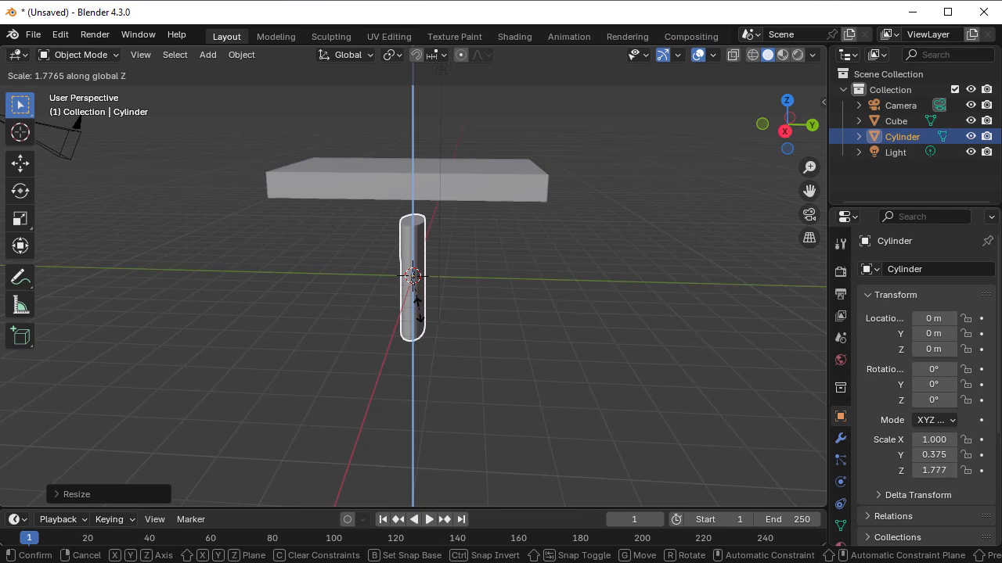
pyautogui.click(418, 307)
pyautogui.moveTo(459, 295); pyautogui.dragTo(389, 300, button='middle')
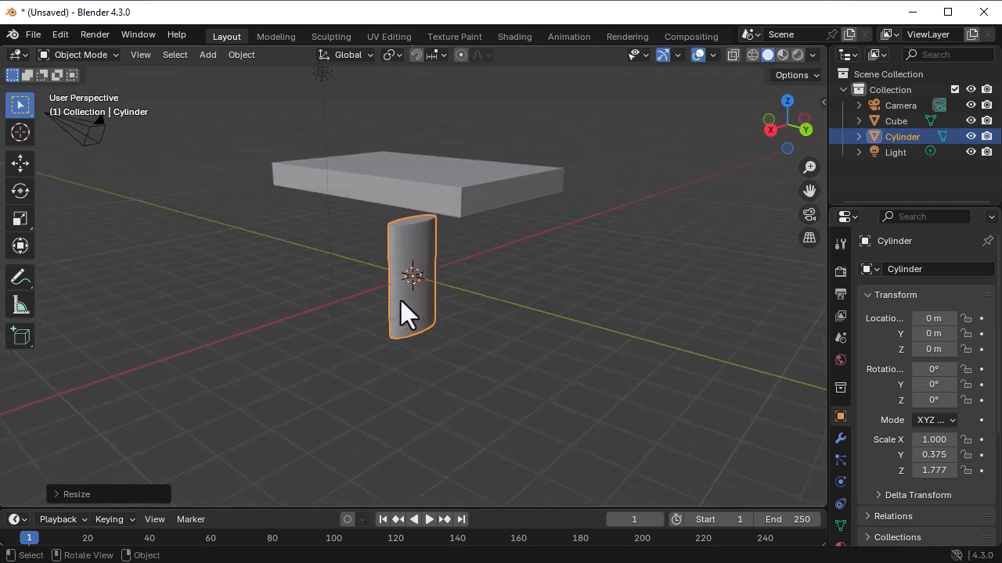
pyautogui.press('s')
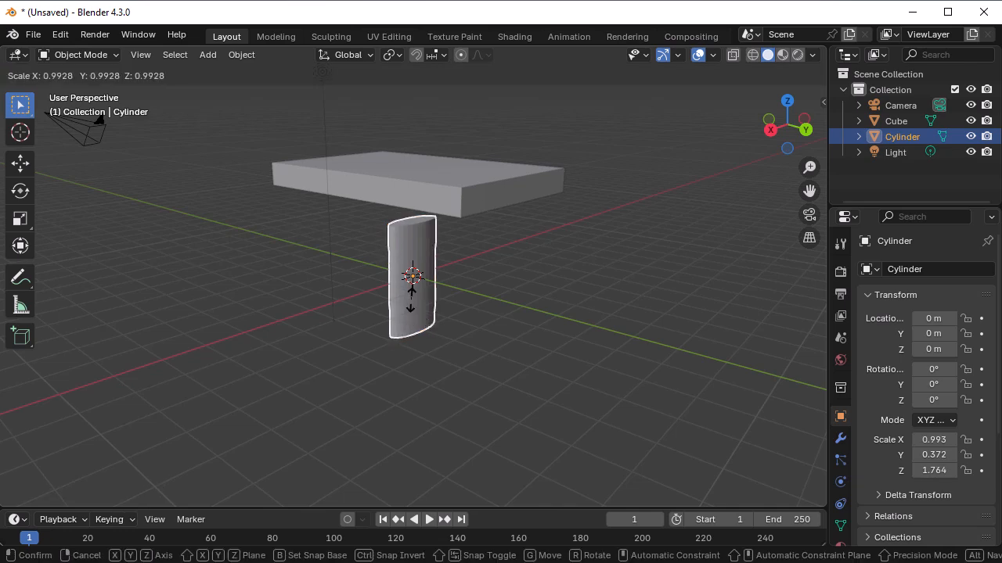
pyautogui.press('x')
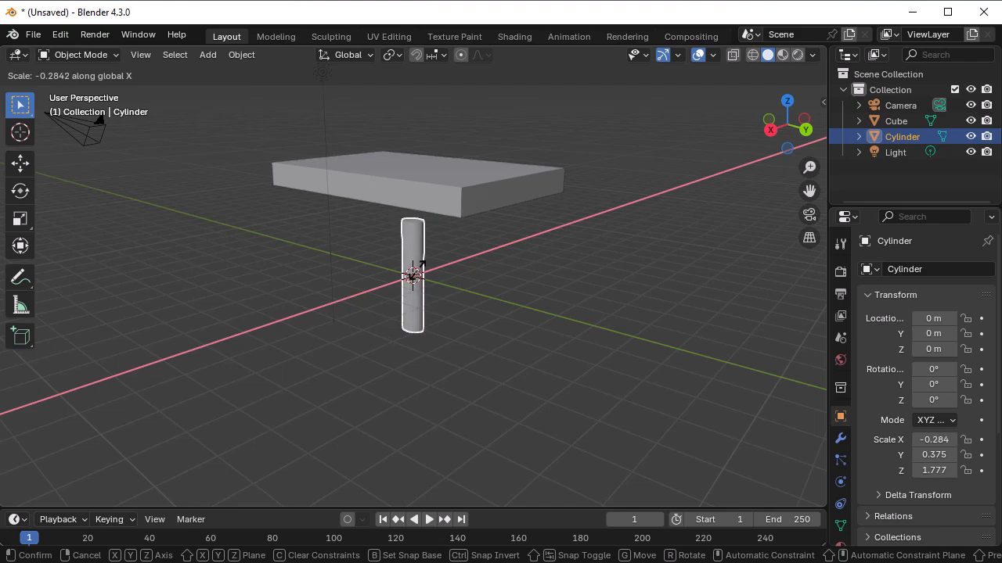
pyautogui.click(426, 271)
# - Move the cylinder under one corner of the slab, to about X -1.88, Y -3.32, Z 1.203 m
pyautogui.moveTo(458, 347); pyautogui.dragTo(447, 256, button='middle')
pyautogui.moveTo(505, 327); pyautogui.dragTo(518, 306, button='middle')
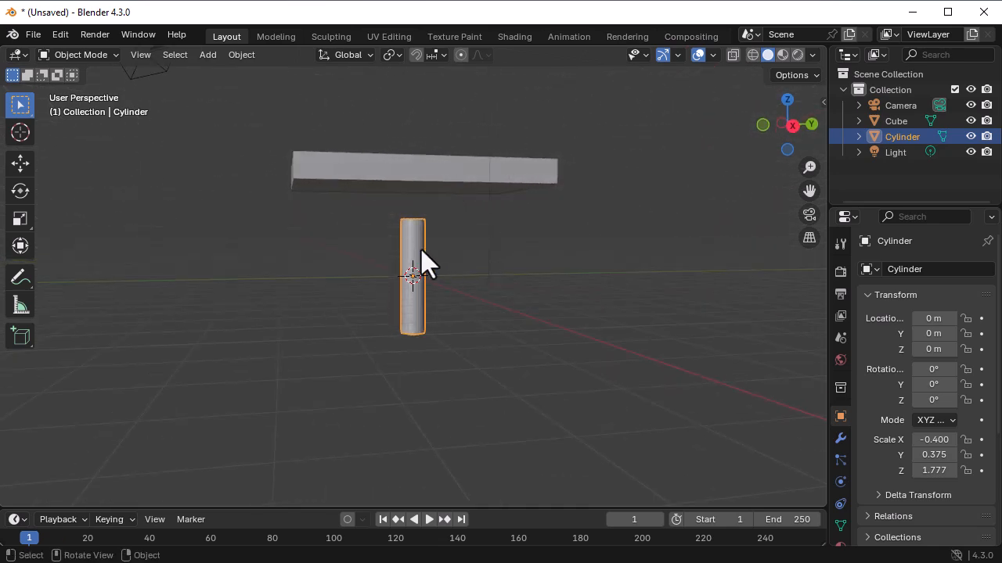
pyautogui.moveTo(418, 254); pyautogui.dragTo(313, 188)
pyautogui.moveTo(389, 245); pyautogui.dragTo(678, 296, button='middle')
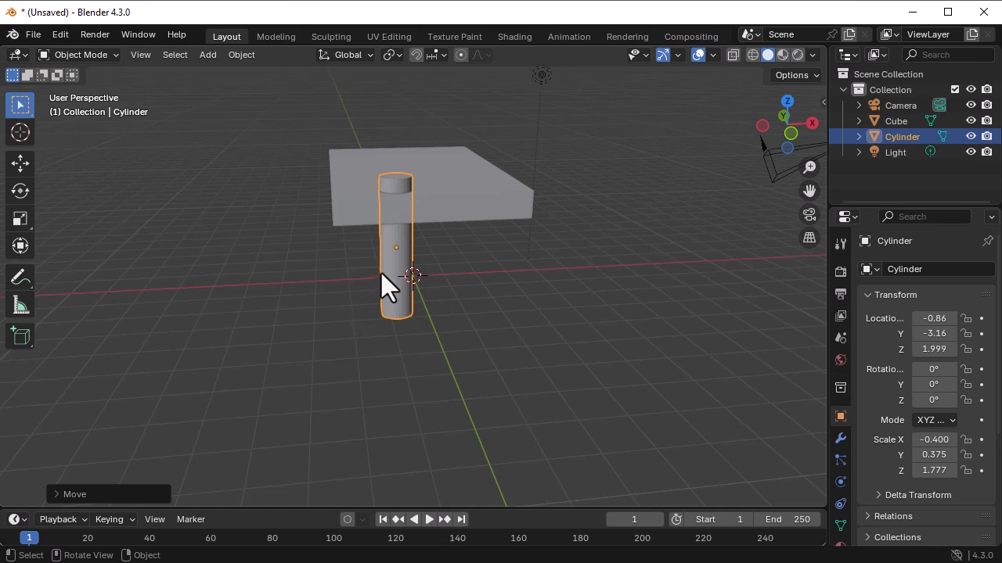
pyautogui.press('g')
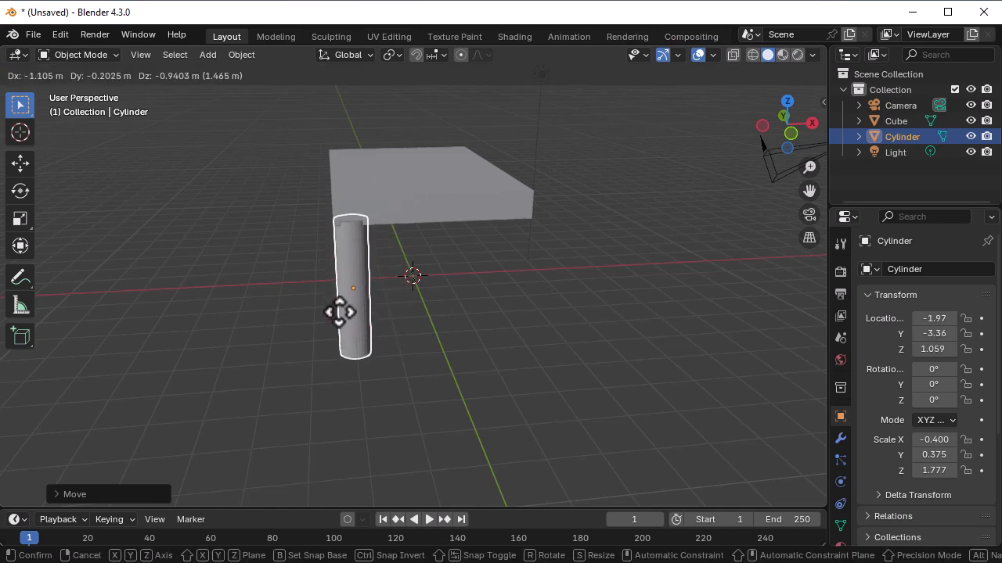
pyautogui.click(342, 307)
# - Raise the leg along the global Z axis into the slab, to about 1.617 m
pyautogui.moveTo(342, 306); pyautogui.dragTo(501, 323, button='middle')
pyautogui.moveTo(489, 271); pyautogui.dragTo(572, 361, button='middle')
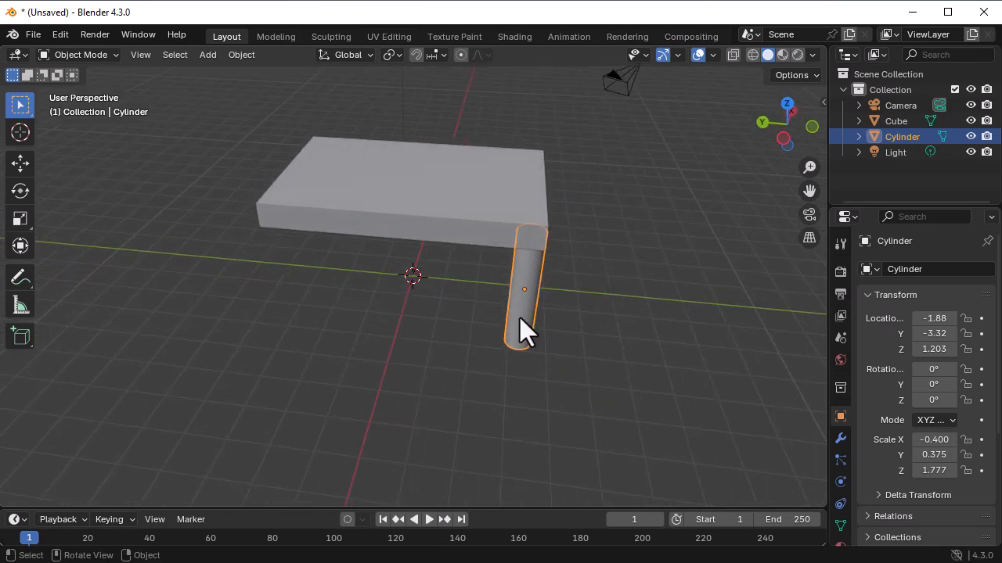
pyautogui.press('g')
pyautogui.press('z')
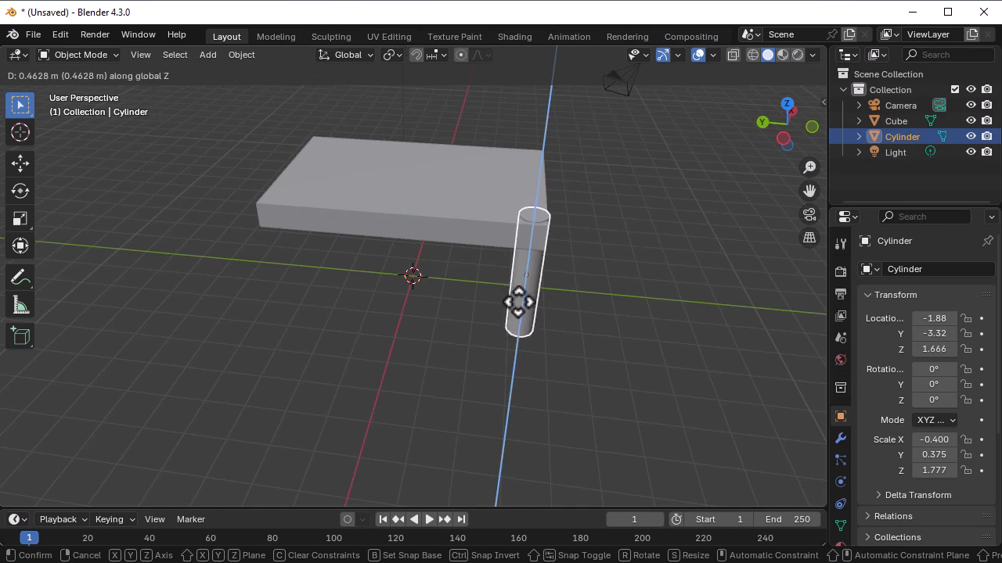
pyautogui.click(518, 303)
# - Shift the leg along the global Y axis to about -3.15 m to bring it within the slab's edge
pyautogui.moveTo(518, 304); pyautogui.dragTo(584, 327, button='middle')
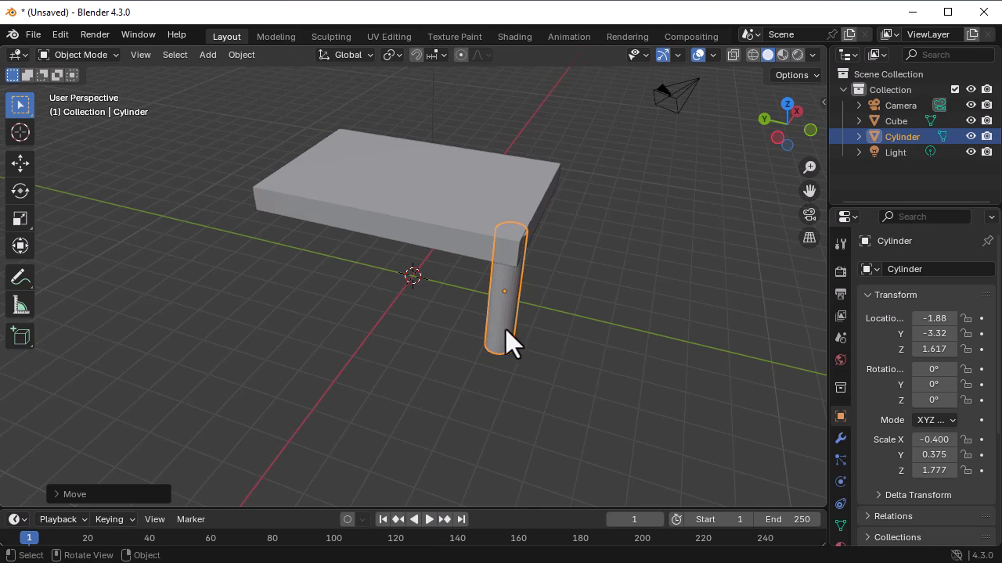
pyautogui.press('g')
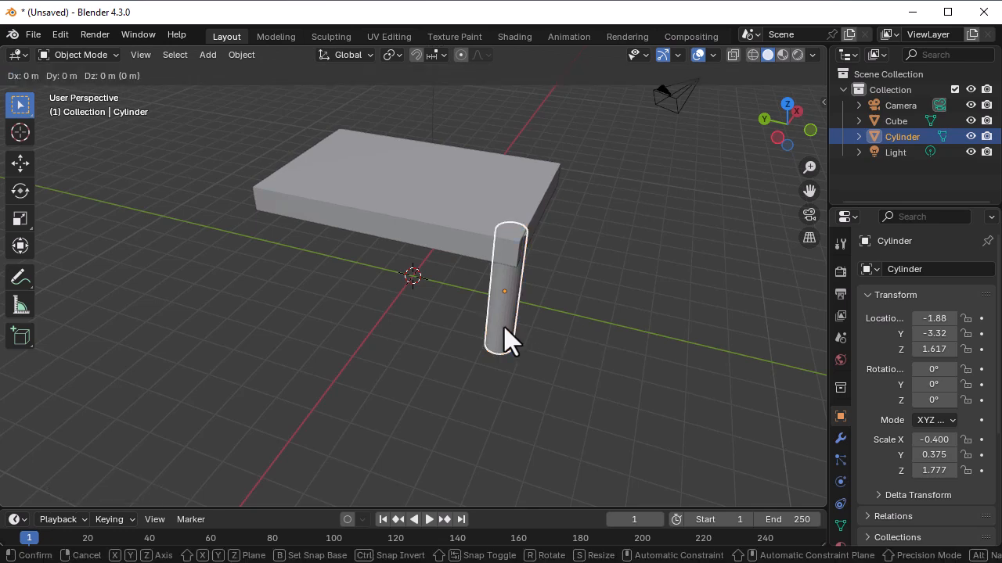
pyautogui.press('y')
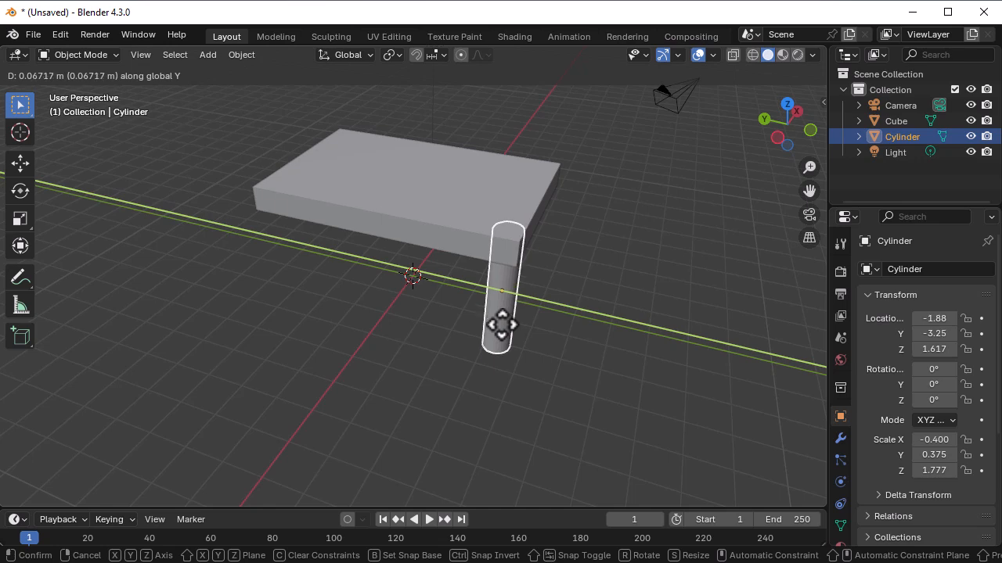
pyautogui.click(539, 338)
# - Align the leg with the slab's corner by moving it along the global X axis to about -1.97 m
pyautogui.moveTo(538, 334); pyautogui.dragTo(427, 354, button='middle')
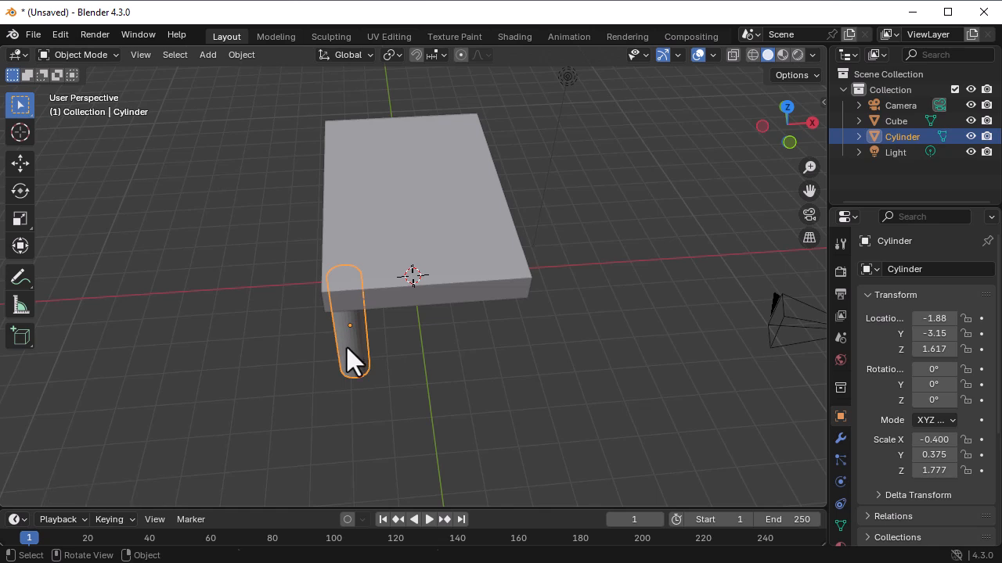
pyautogui.press('g')
pyautogui.press('x')
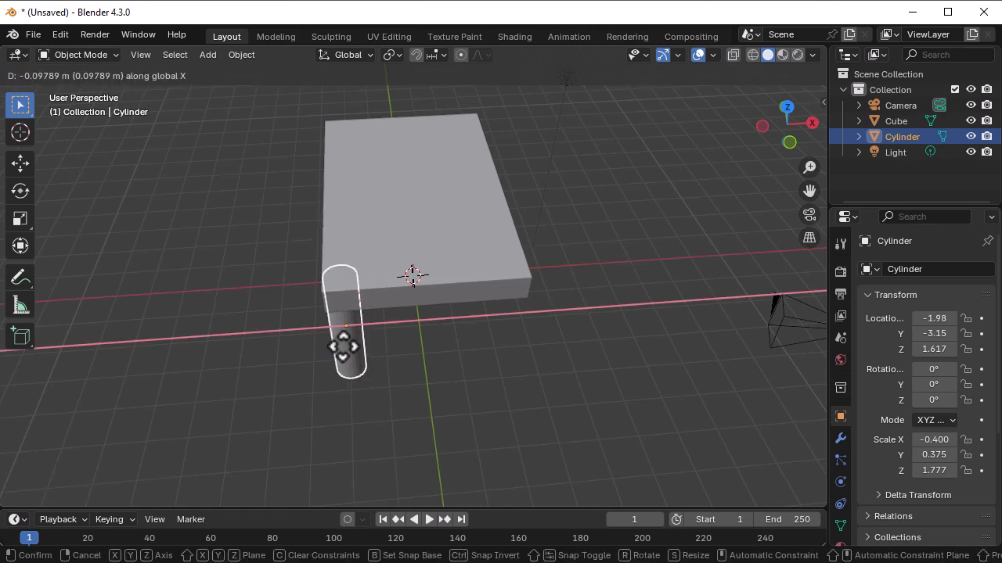
pyautogui.click(340, 347)
pyautogui.moveTo(339, 347); pyautogui.dragTo(447, 343, button='middle')
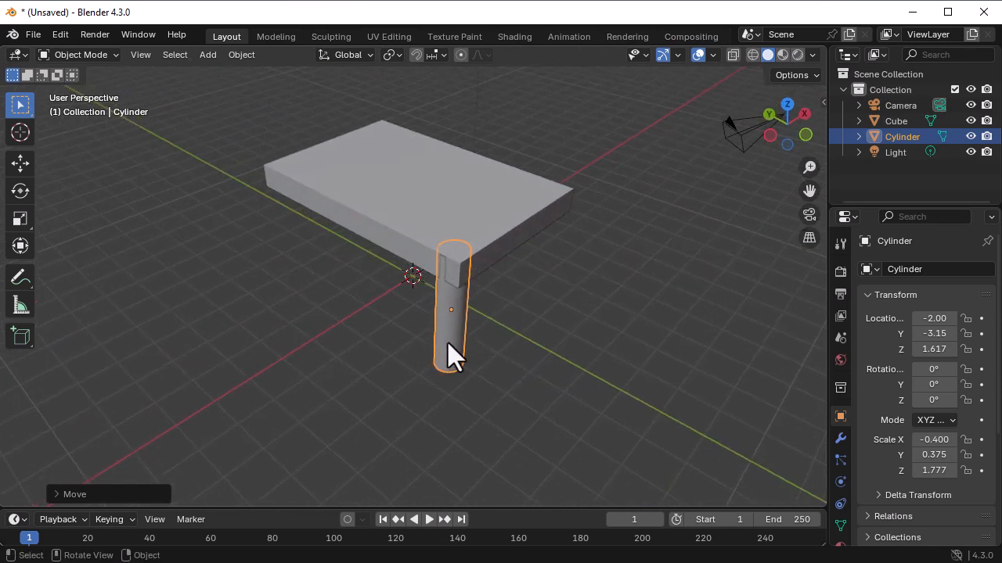
pyautogui.press('g')
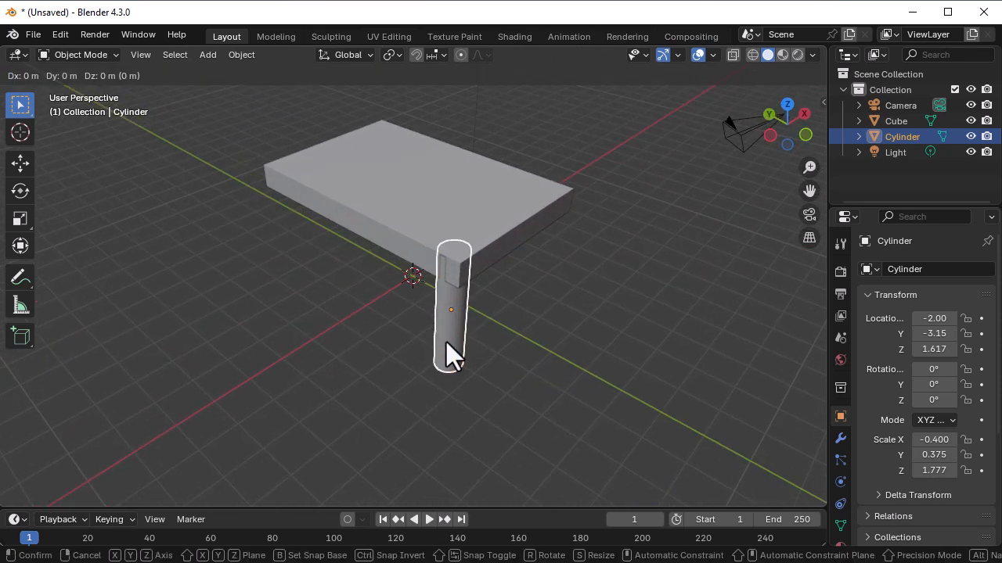
pyautogui.press('x')
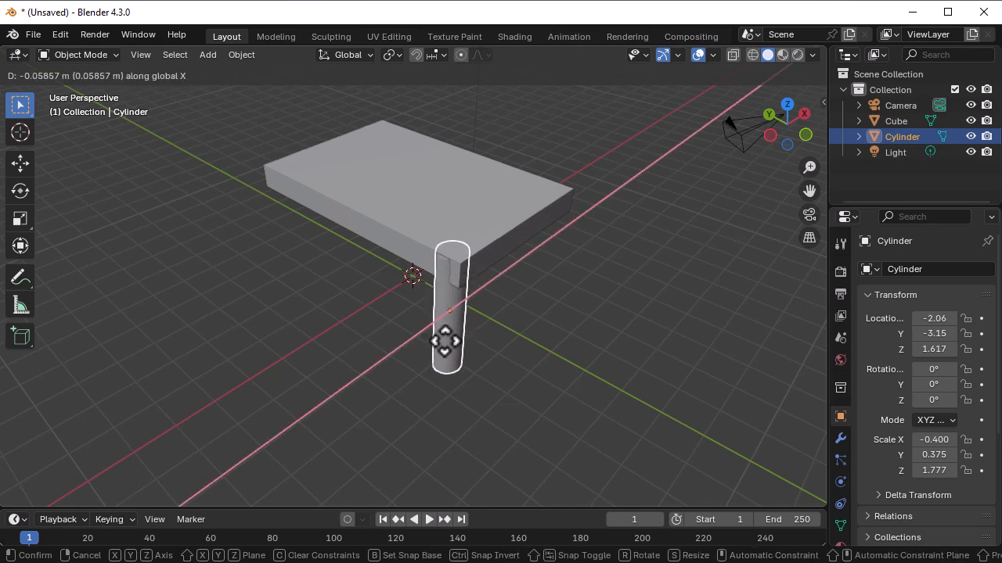
pyautogui.click(446, 339)
# - Duplicate the leg along the global X axis and fit the copy under the other corner of the short side, at about 1.959 m
pyautogui.moveTo(496, 354); pyautogui.dragTo(437, 337, button='middle')
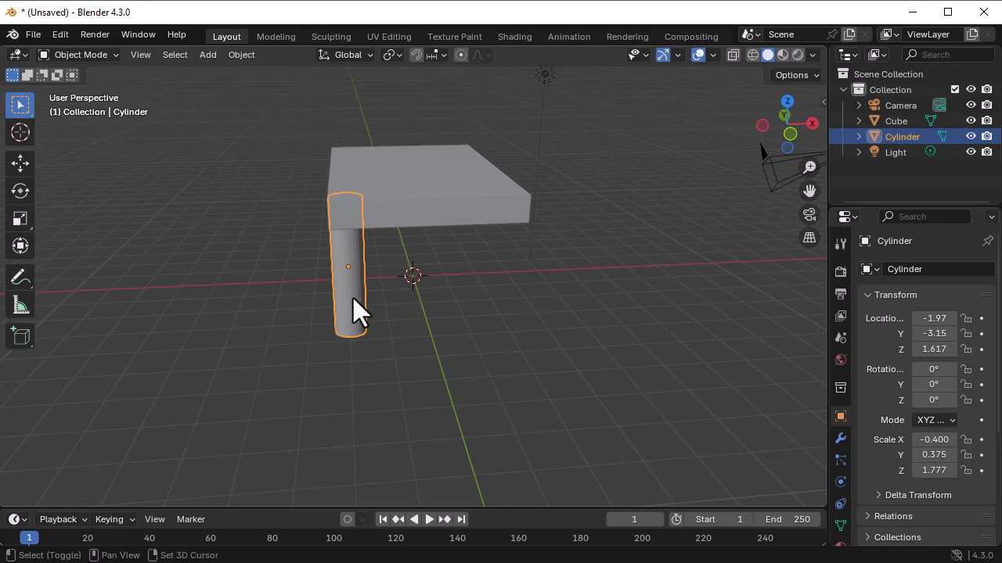
pyautogui.hotkey('shift', 'd')
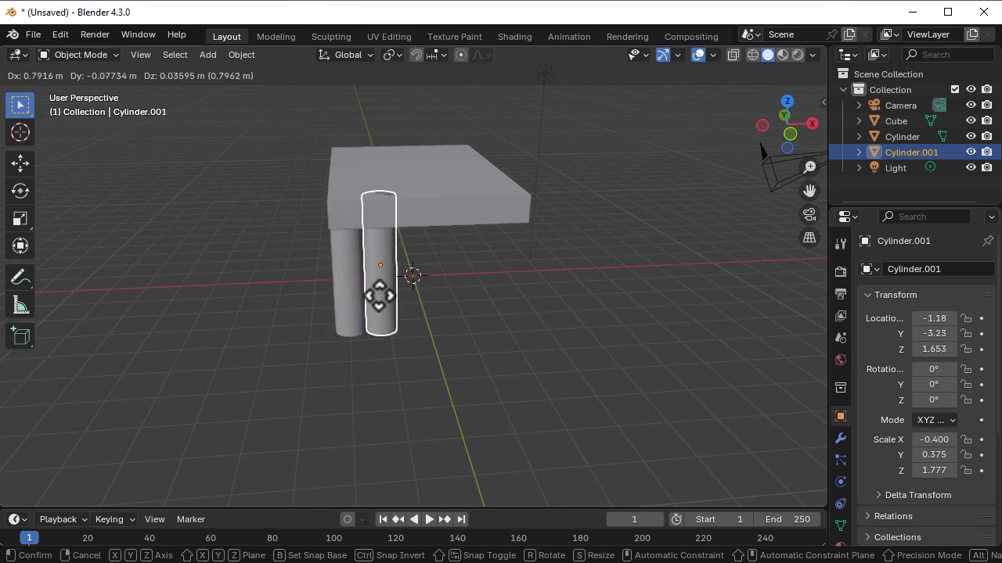
pyautogui.press('x')
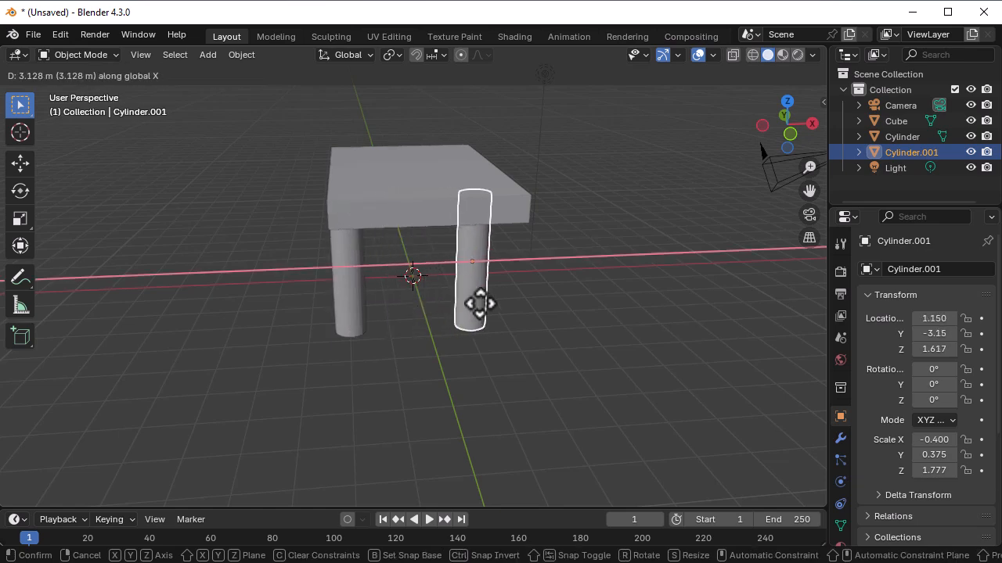
pyautogui.click(513, 307)
pyautogui.moveTo(630, 347); pyautogui.dragTo(579, 383, button='middle')
pyautogui.press('g')
pyautogui.press('x')
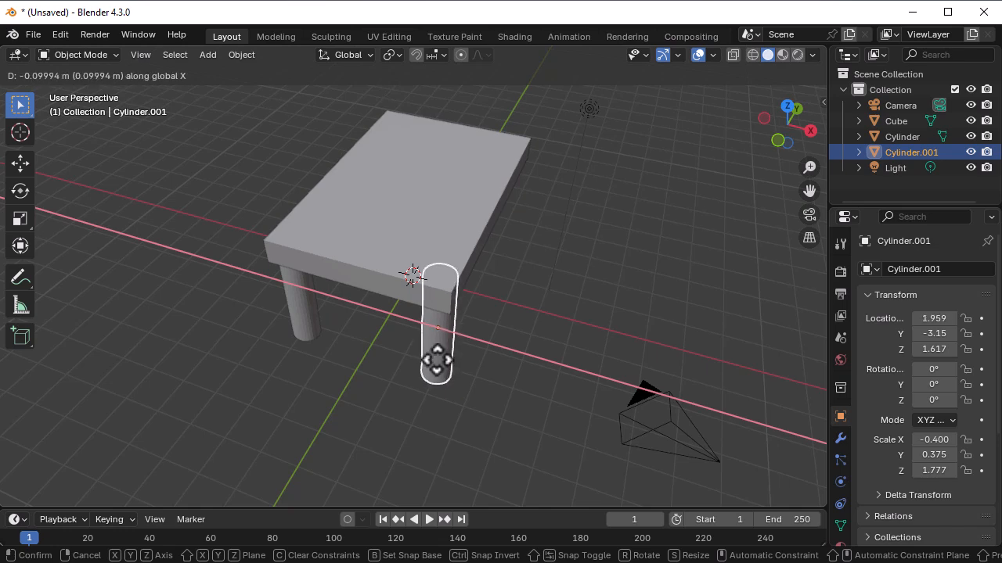
pyautogui.click(436, 364)
# - Duplicate the second leg along the global Y axis to the far end of the slab, at about 3.305 m
pyautogui.moveTo(500, 391); pyautogui.dragTo(405, 376, button='middle')
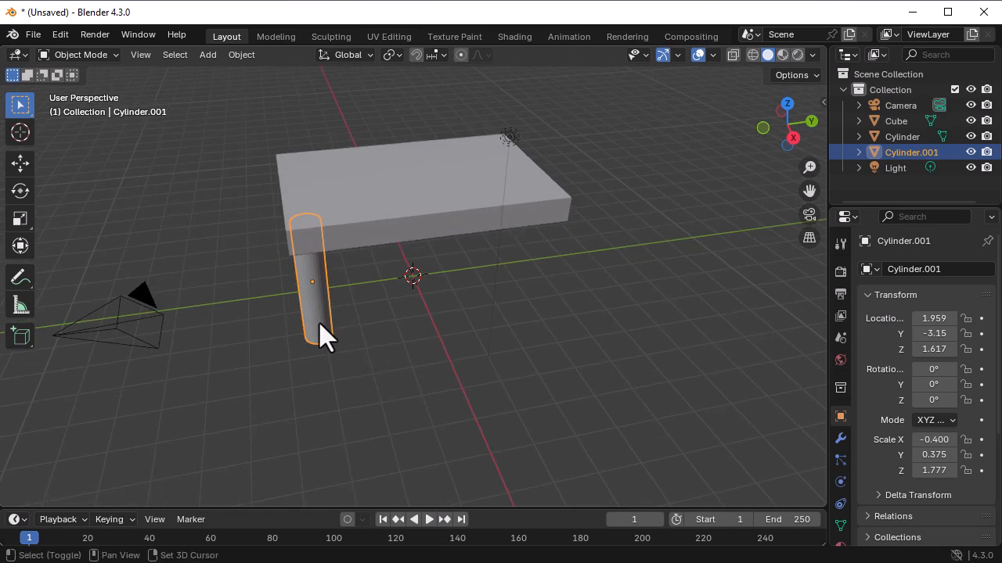
pyautogui.hotkey('shift', 'd')
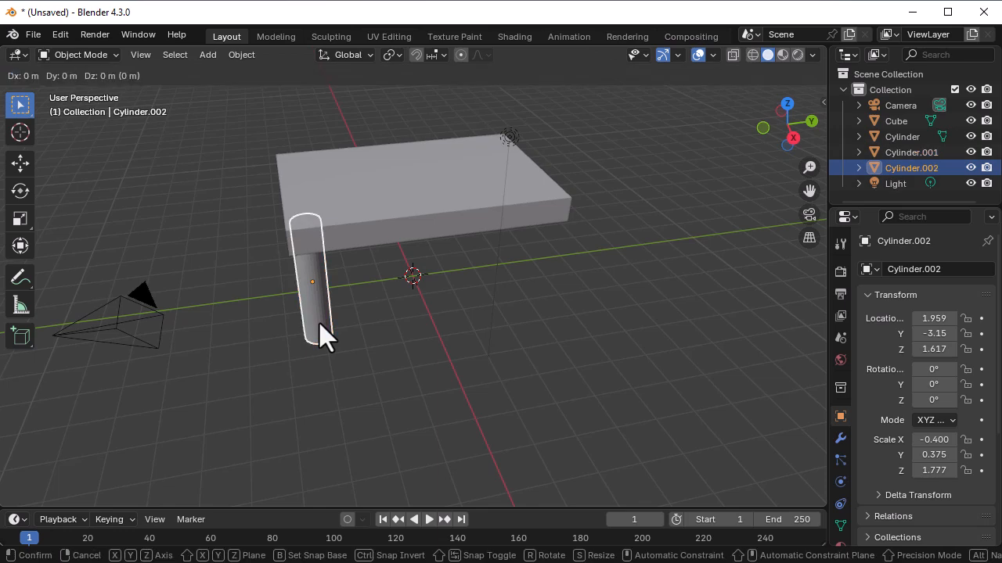
pyautogui.press('y')
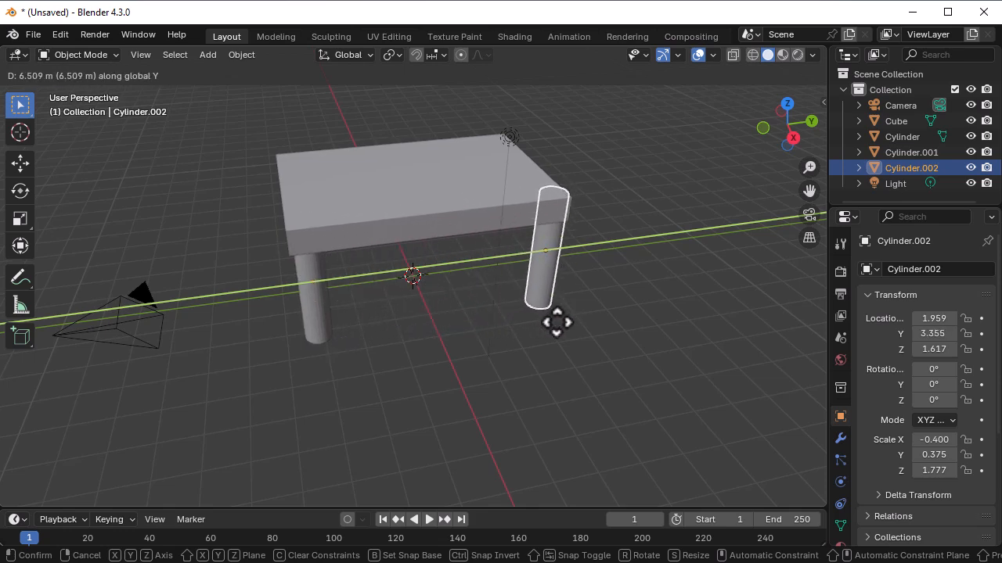
pyautogui.click(555, 322)
# - Move the third leg along the global Y axis to about 3.235 m to bring it inside the slab's edge
pyautogui.moveTo(614, 329); pyautogui.dragTo(477, 350, button='middle')
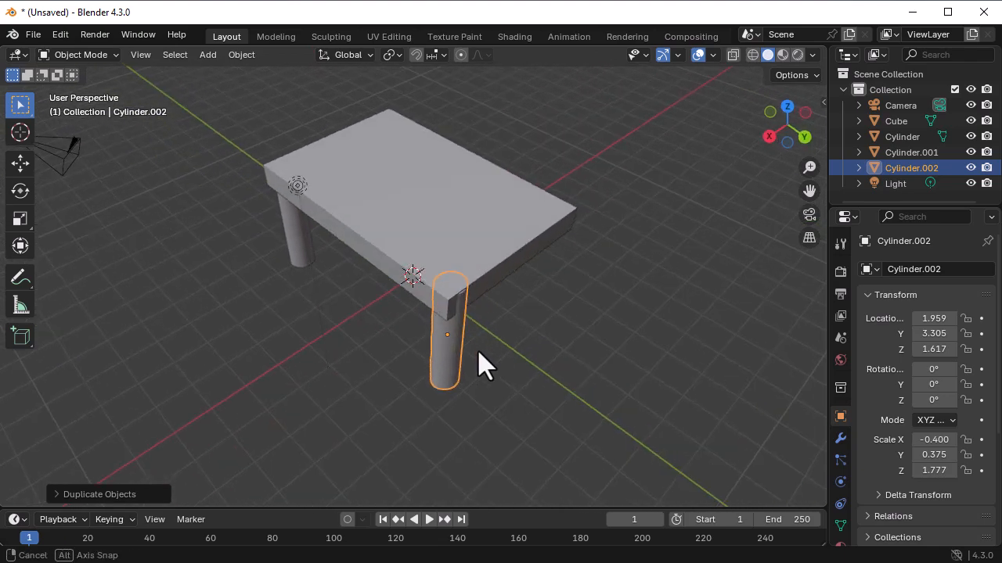
pyautogui.scroll(3, 457, 307)
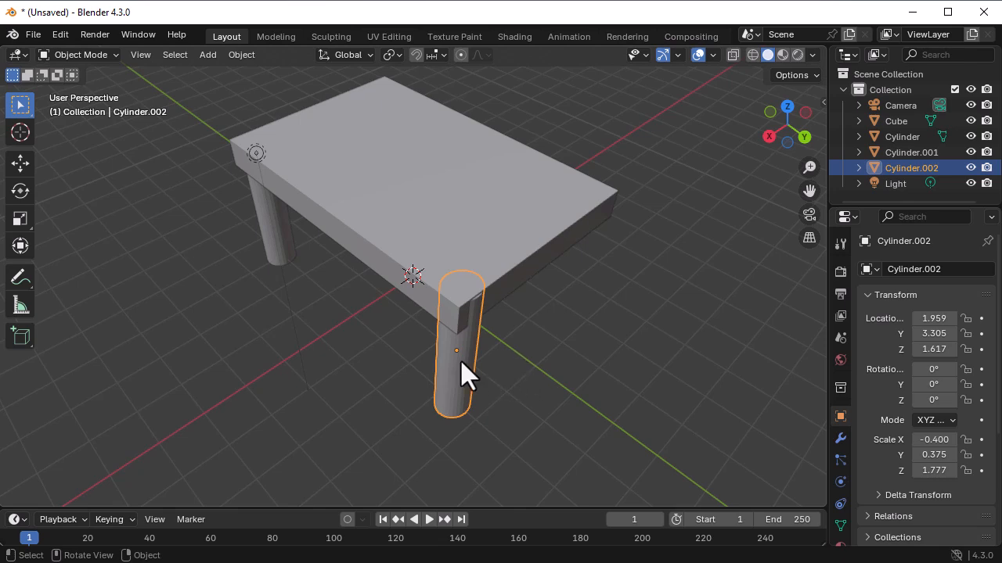
pyautogui.press('g')
pyautogui.press('y')
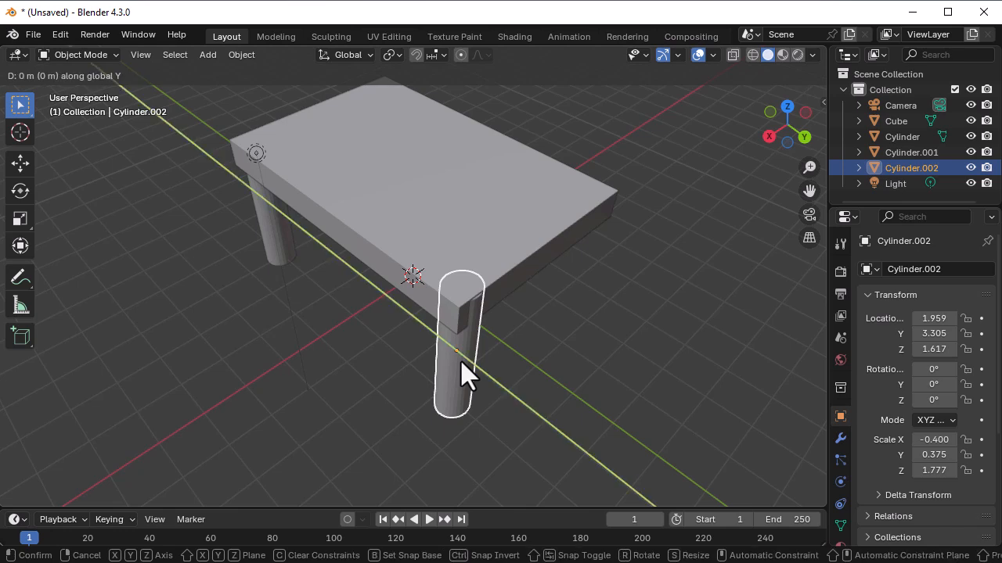
pyautogui.click(462, 360)
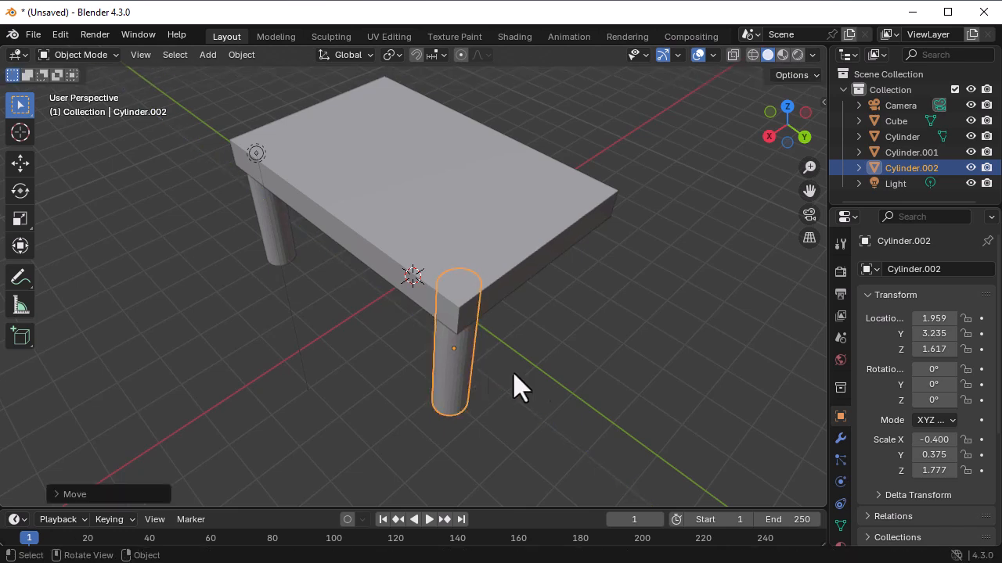
# - Move the third leg along the global X axis to about 2.052 m
pyautogui.moveTo(560, 350); pyautogui.dragTo(452, 328, button='middle')
pyautogui.click(309, 291)
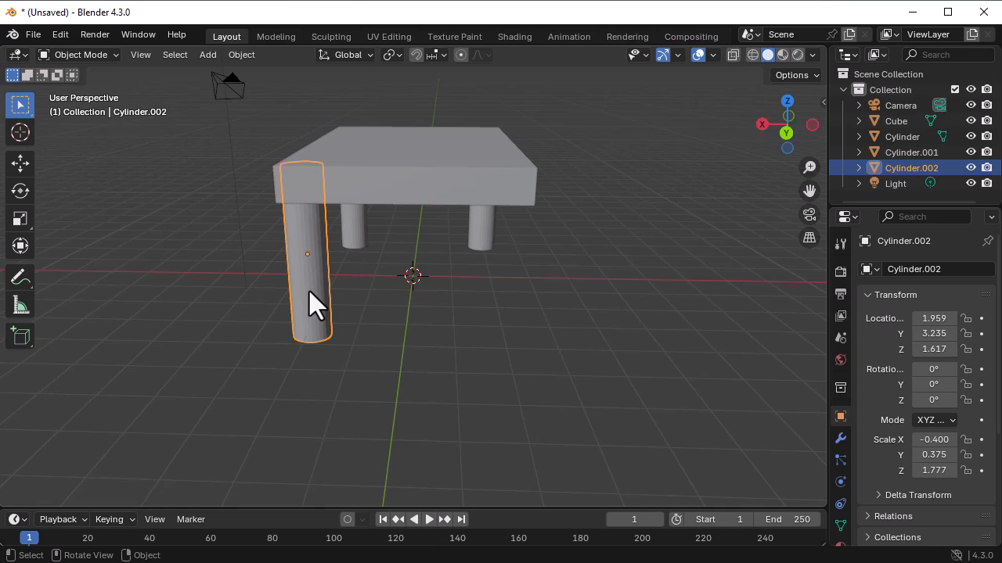
pyautogui.press('g')
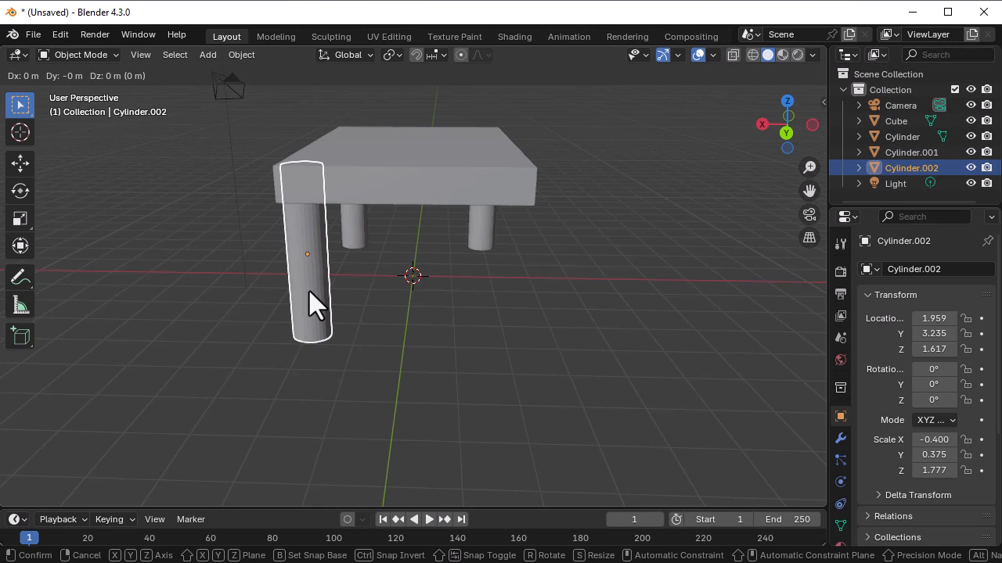
pyautogui.press('x')
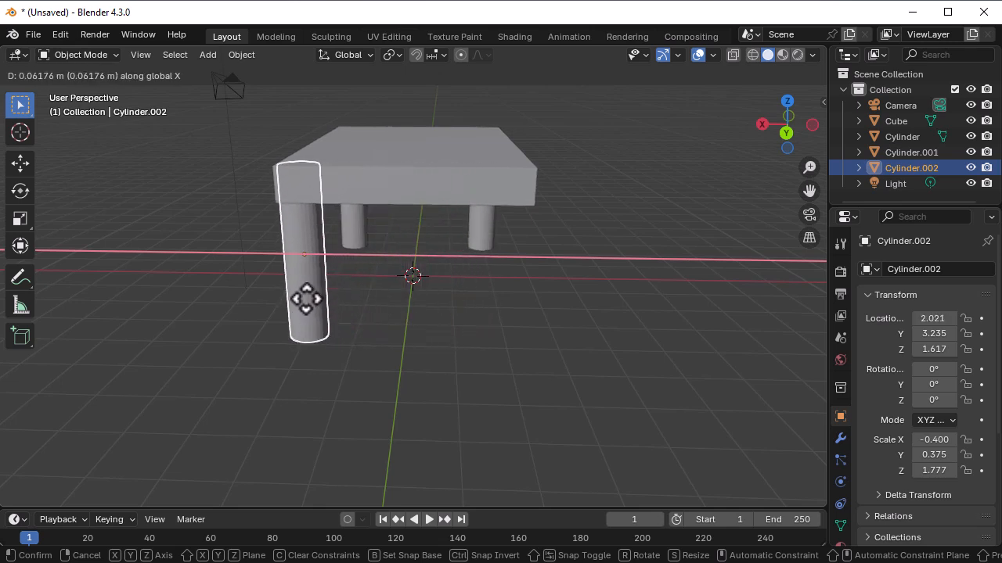
pyautogui.click(304, 298)
# - Reposition the third leg inside the slab's corner, at about X 1.962 m, Y 3.209 m and Z 1.631 m
pyautogui.moveTo(380, 357); pyautogui.dragTo(419, 338, button='middle')
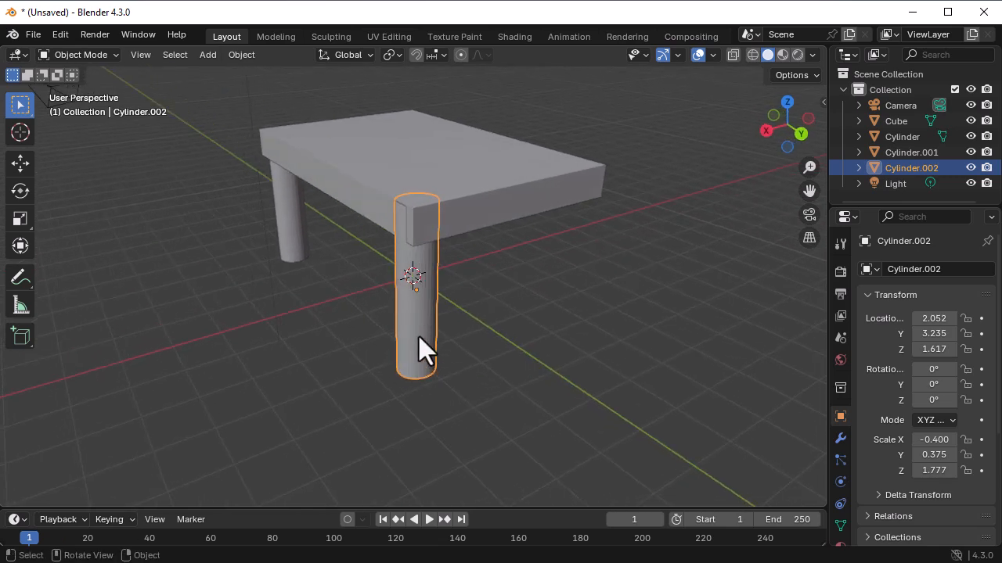
pyautogui.press('x')
pyautogui.press('Escape')
pyautogui.press('g')
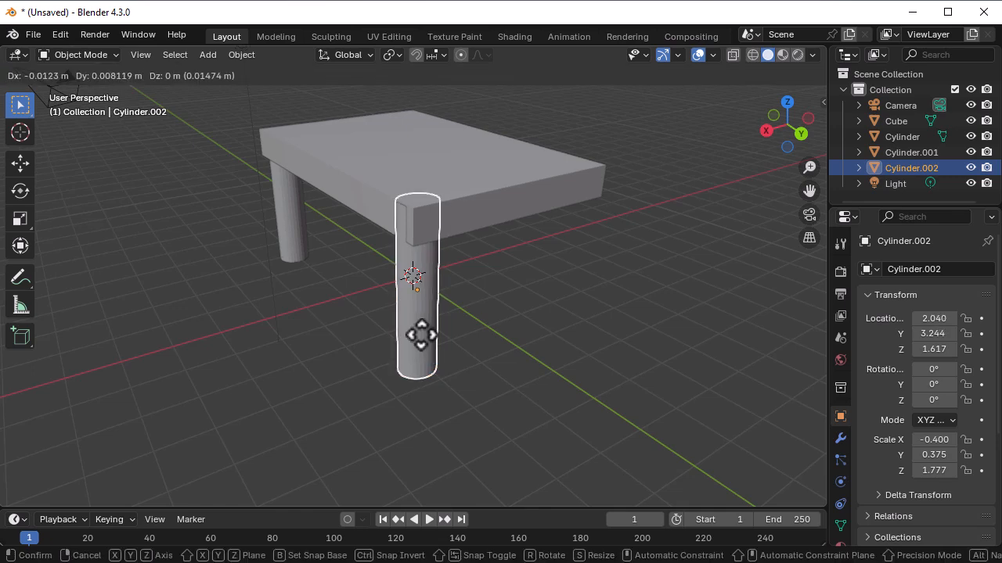
pyautogui.click(426, 335)
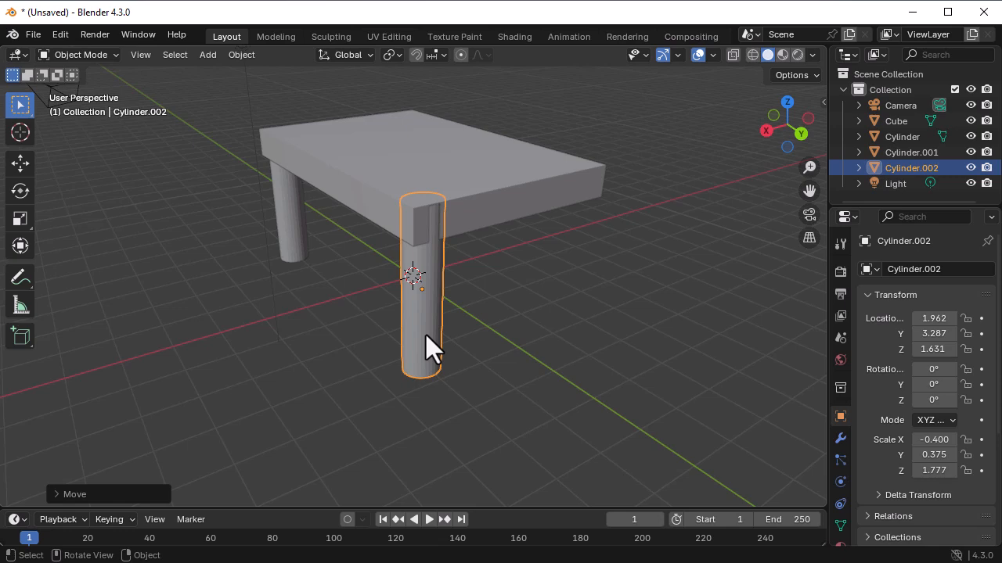
pyautogui.press('g')
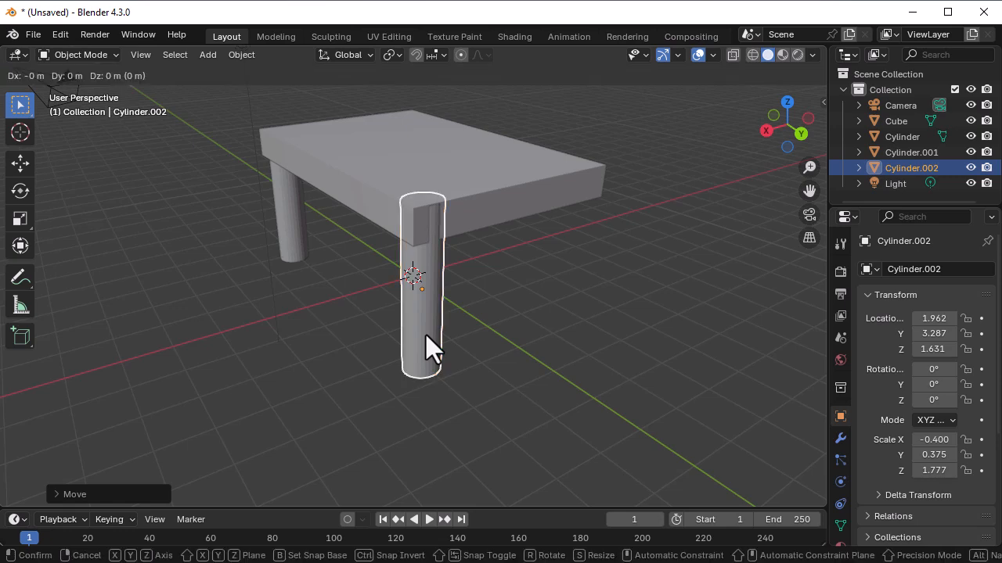
pyautogui.press('y')
pyautogui.click(424, 332)
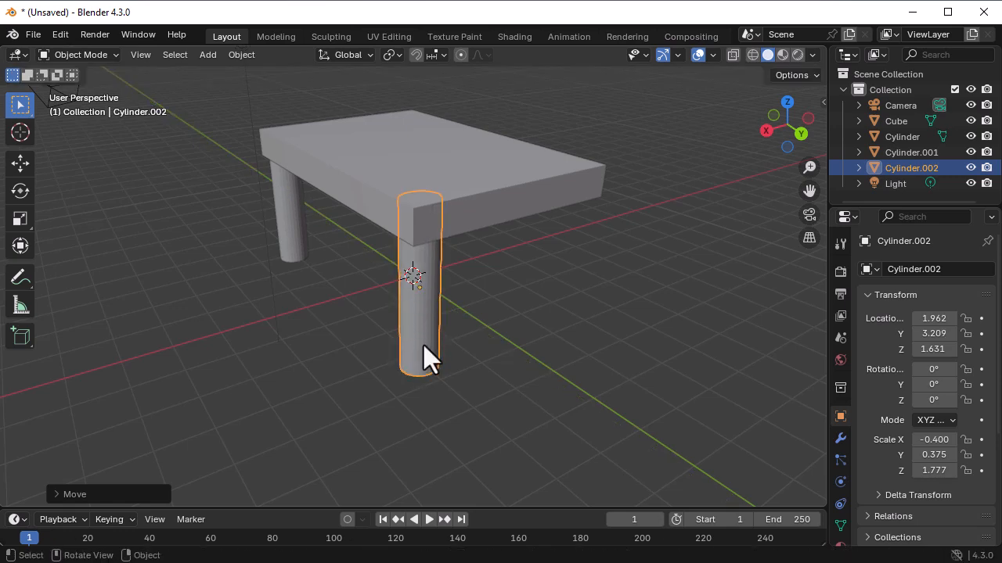
# - Duplicate the third leg along the global X axis to the remaining corner, at about -1.99 m
pyautogui.hotkey('shift', 'd')
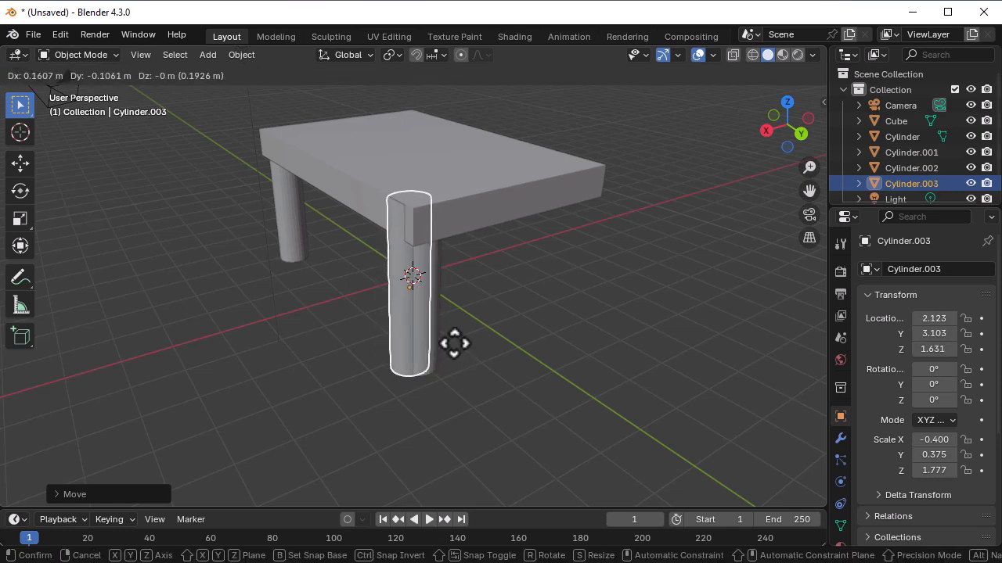
pyautogui.press('x')
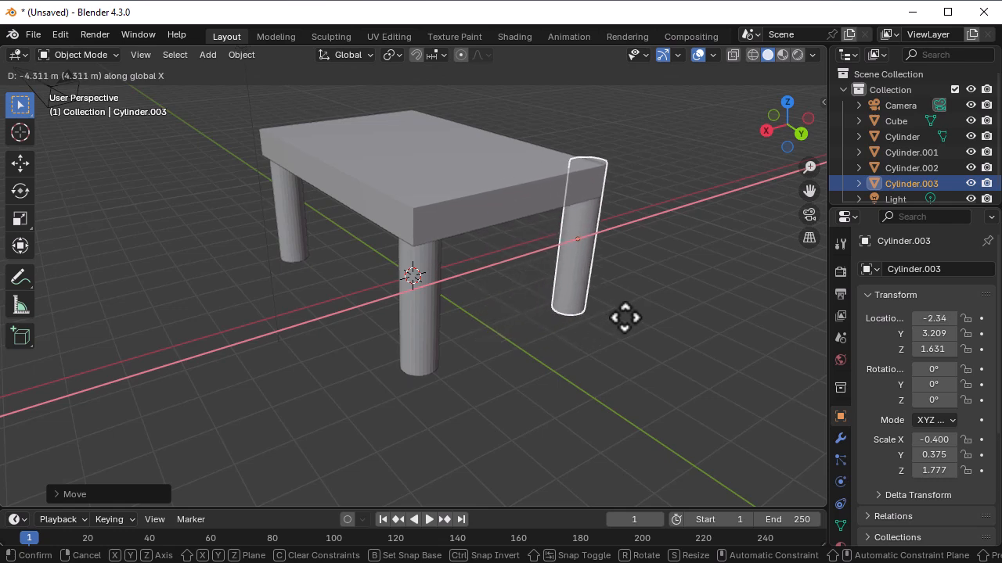
pyautogui.click(618, 320)
# - Move the fourth leg along the global X axis to about -1.93 m to bring it inside the slab's edge
pyautogui.moveTo(619, 322); pyautogui.dragTo(491, 333, button='middle')
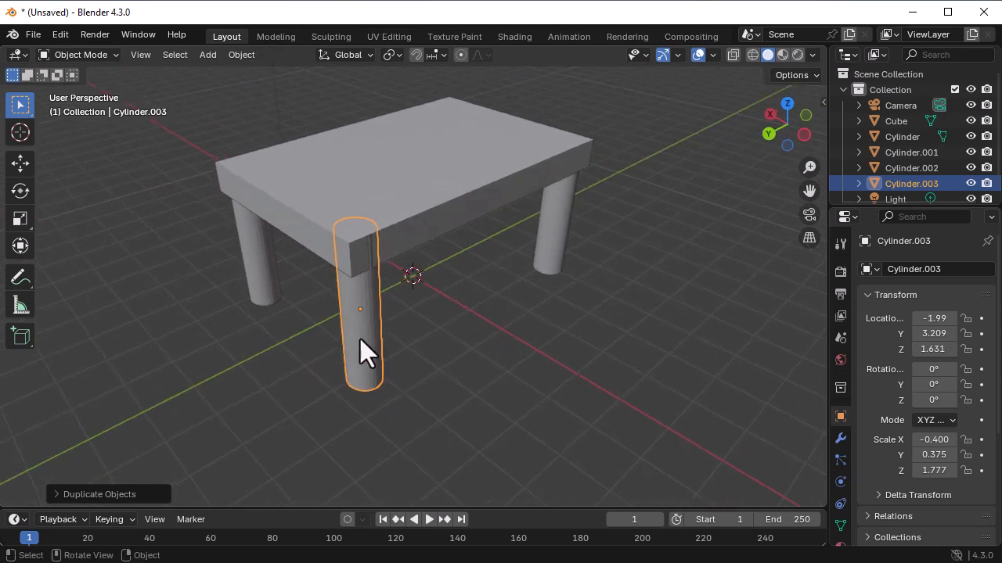
pyautogui.press('g')
pyautogui.press('x')
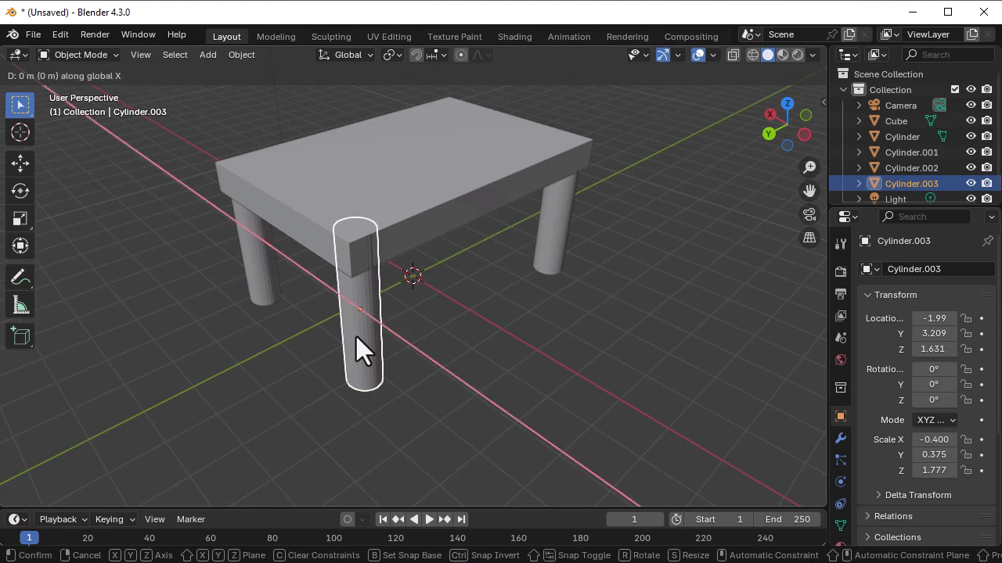
pyautogui.click(354, 336)
pyautogui.moveTo(447, 379); pyautogui.dragTo(111, 384, button='middle')
pyautogui.moveTo(415, 338); pyautogui.dragTo(699, 321, button='middle')
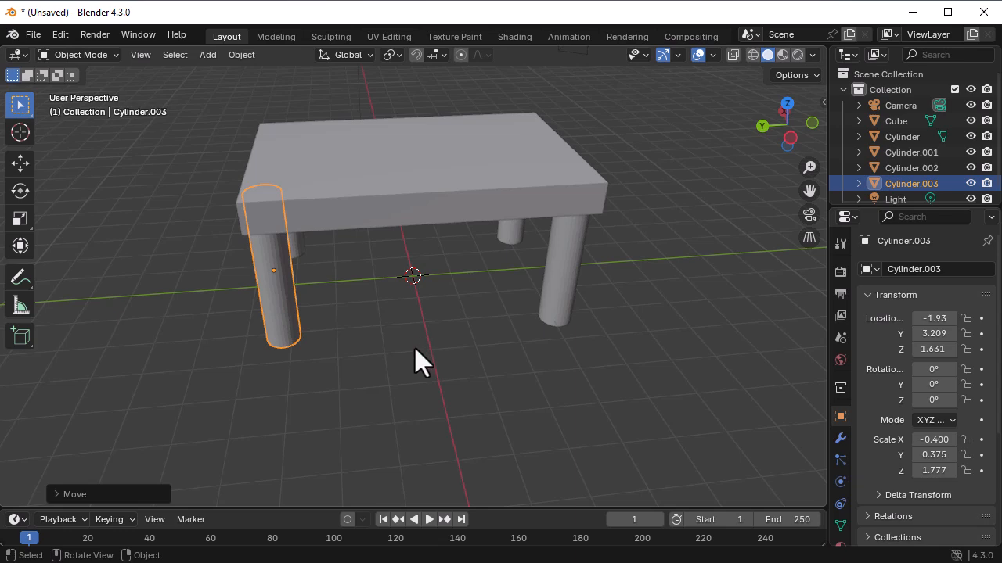
pyautogui.click(390, 363)
pyautogui.press('Tab')
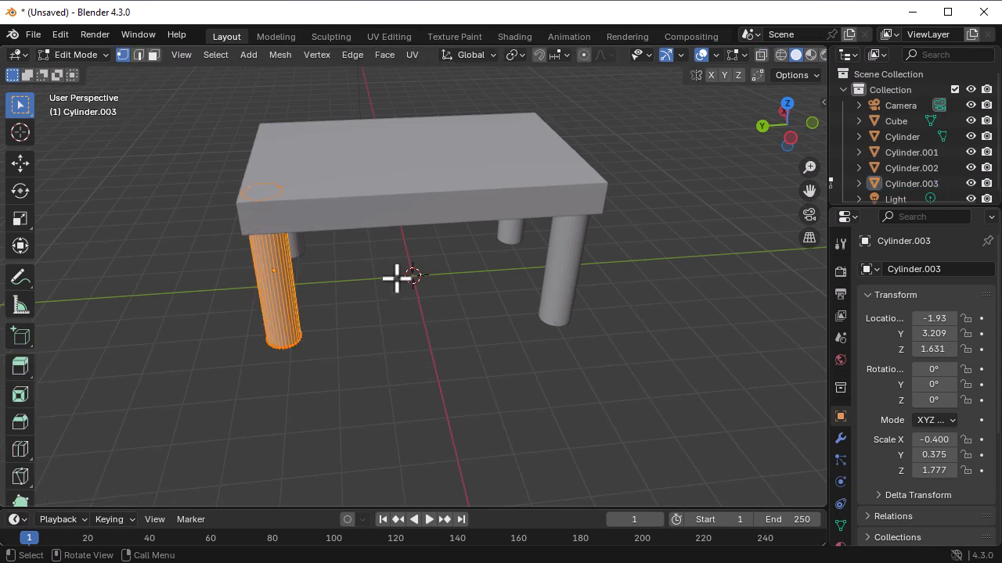
pyautogui.click(389, 336)
pyautogui.click(86, 55)
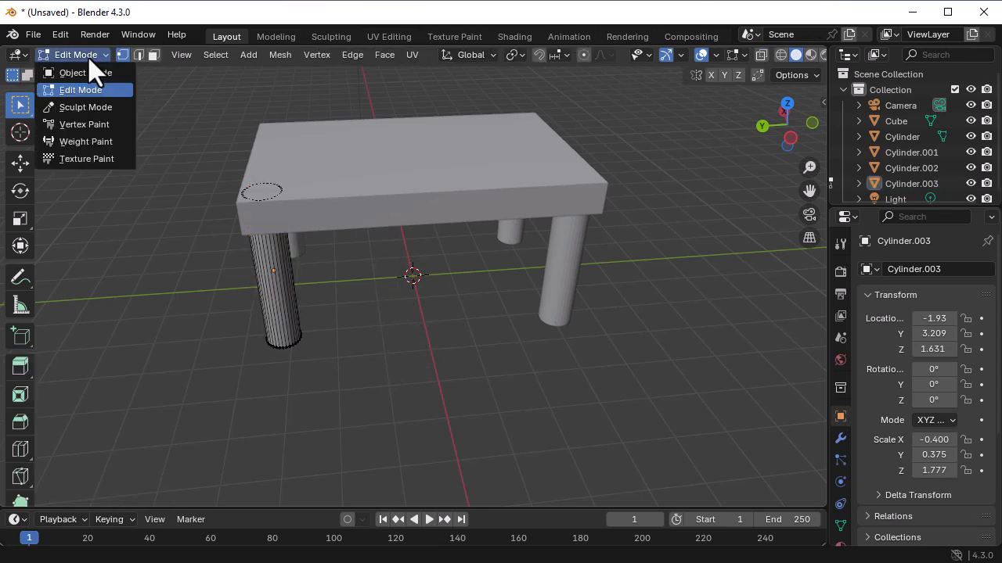
pyautogui.click(89, 70)
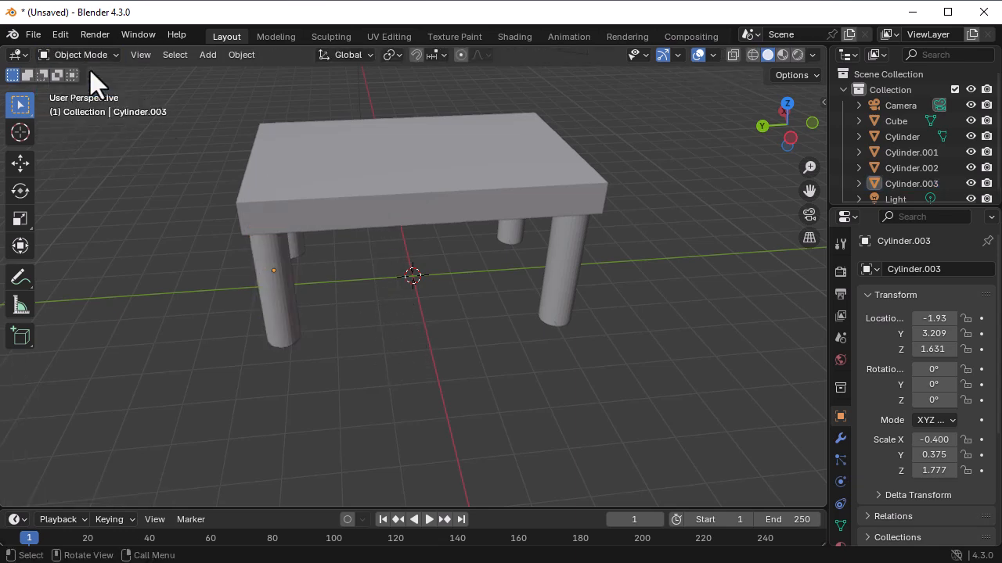
# - Select the tabletop slab and give it a new material
pyautogui.click(377, 165)
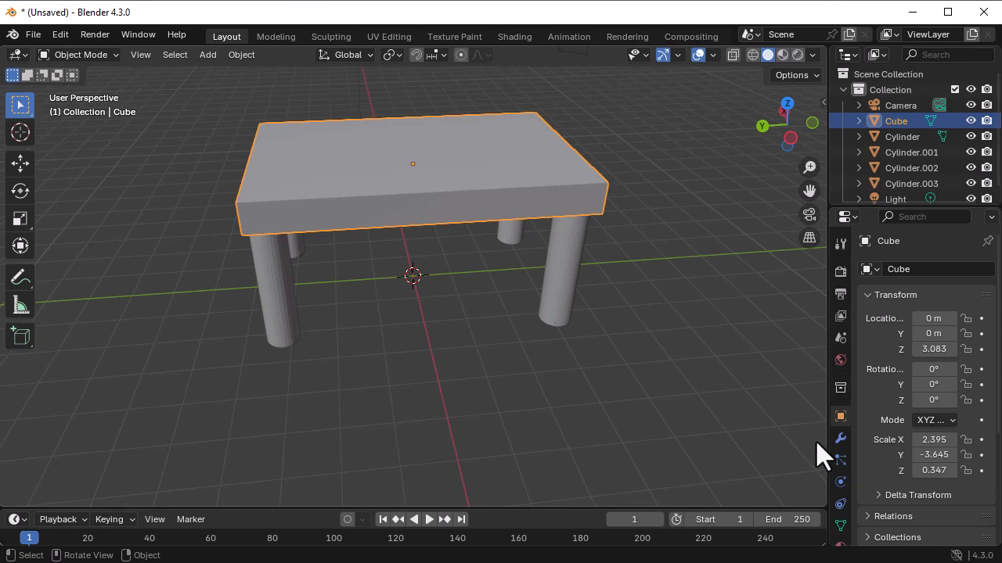
pyautogui.scroll(-1, 834, 485)
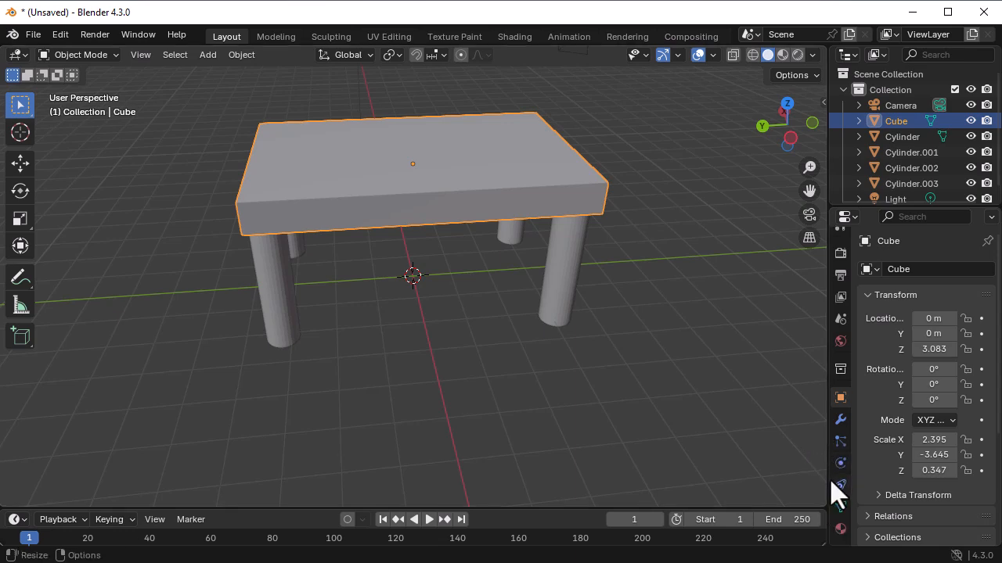
pyautogui.click(841, 532)
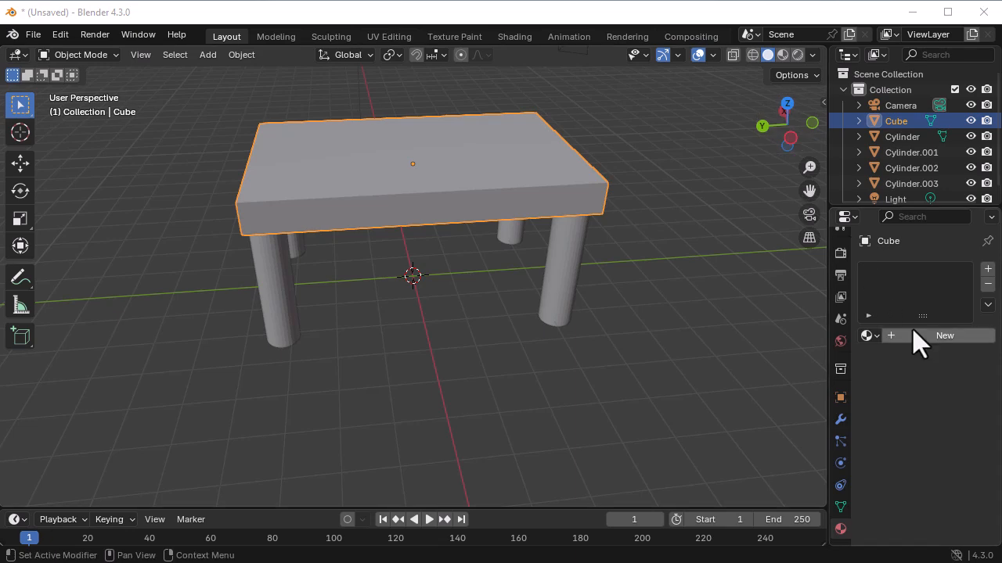
pyautogui.click(929, 339)
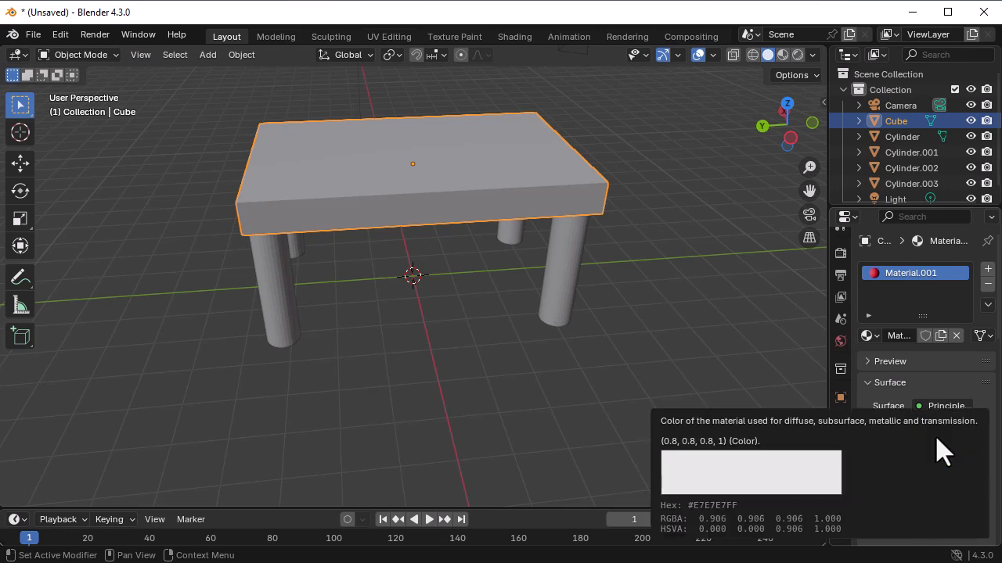
pyautogui.scroll(-2, 910, 362)
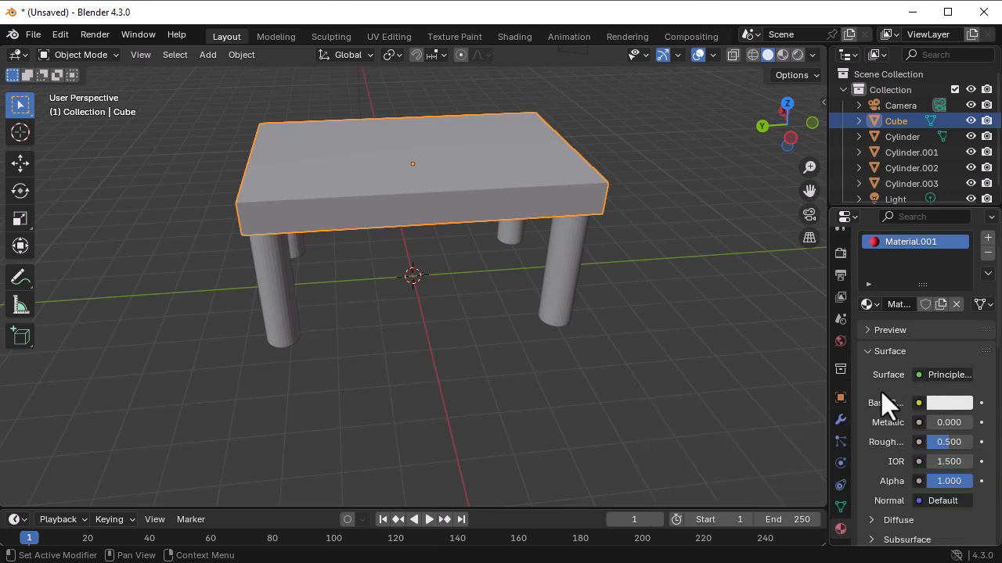
pyautogui.click(936, 402)
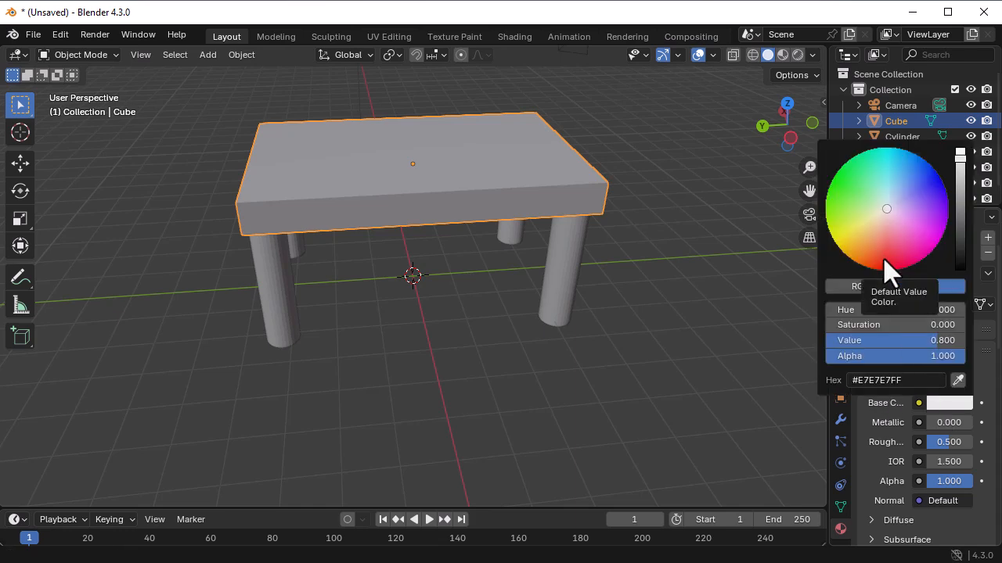
pyautogui.click(918, 352)
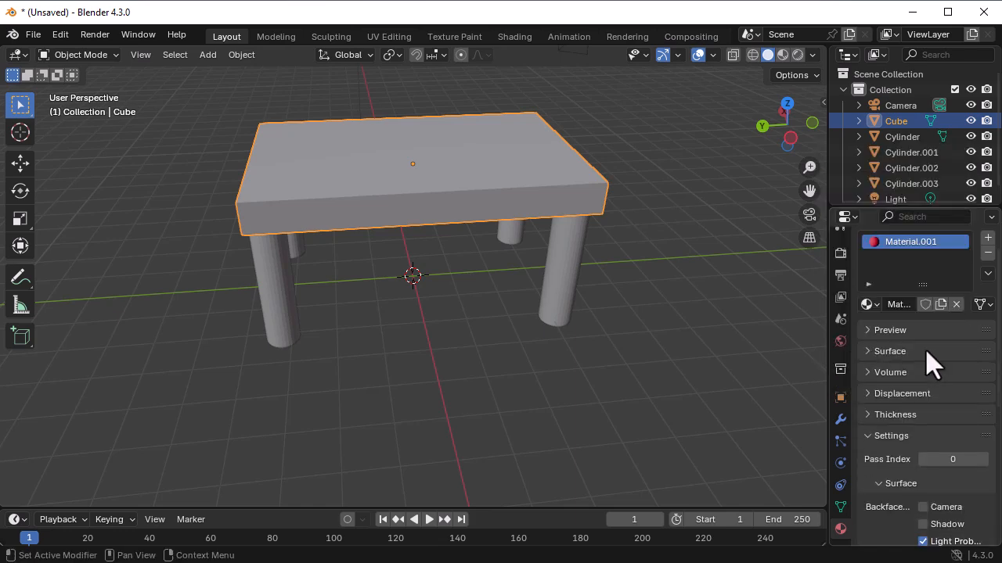
pyautogui.click(867, 351)
# - Set the Metallic value of the tabletop's surface material to 0.5
pyautogui.scroll(-2, 918, 406)
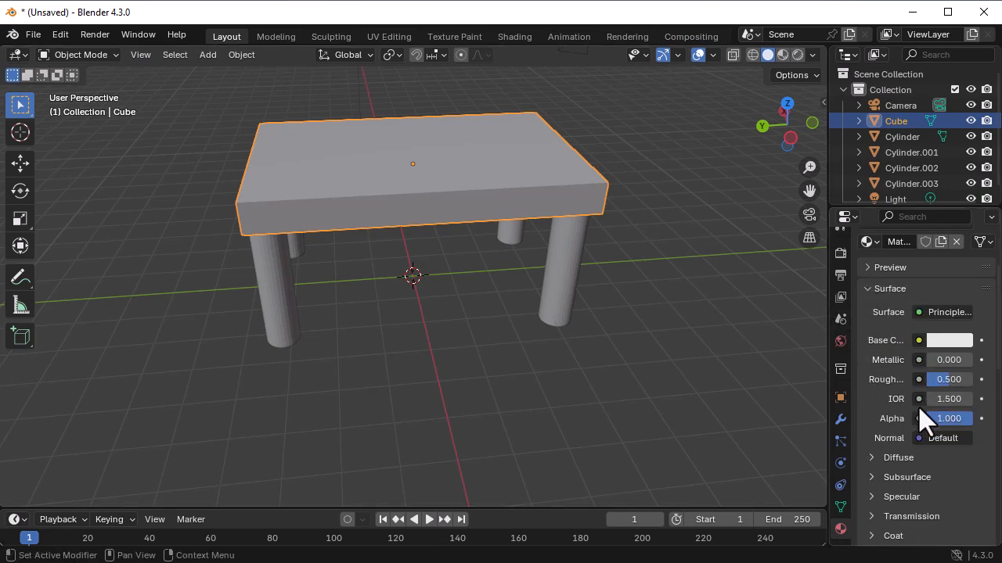
pyautogui.click(943, 361)
pyautogui.write('0.5')
pyautogui.press('Return')
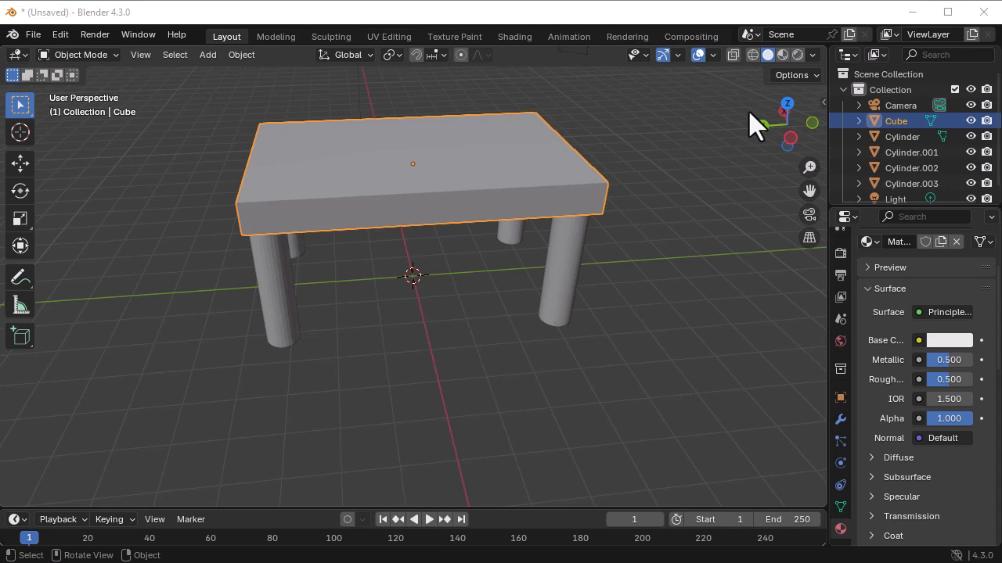
# - Use an Image Texture for the tabletop's Base Color and load img1.jpg from the Pictures folder
pyautogui.click(917, 341)
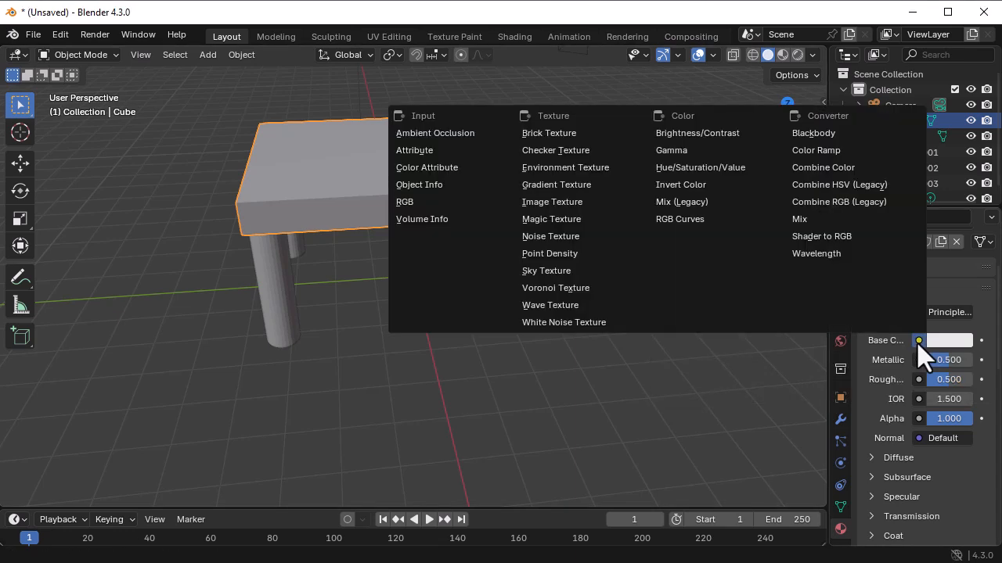
pyautogui.click(570, 205)
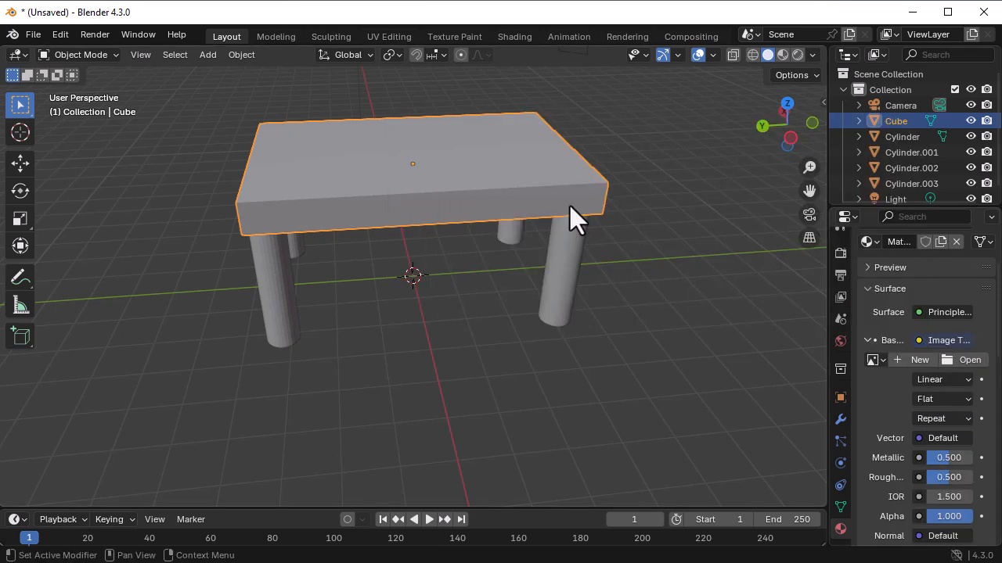
pyautogui.click(965, 361)
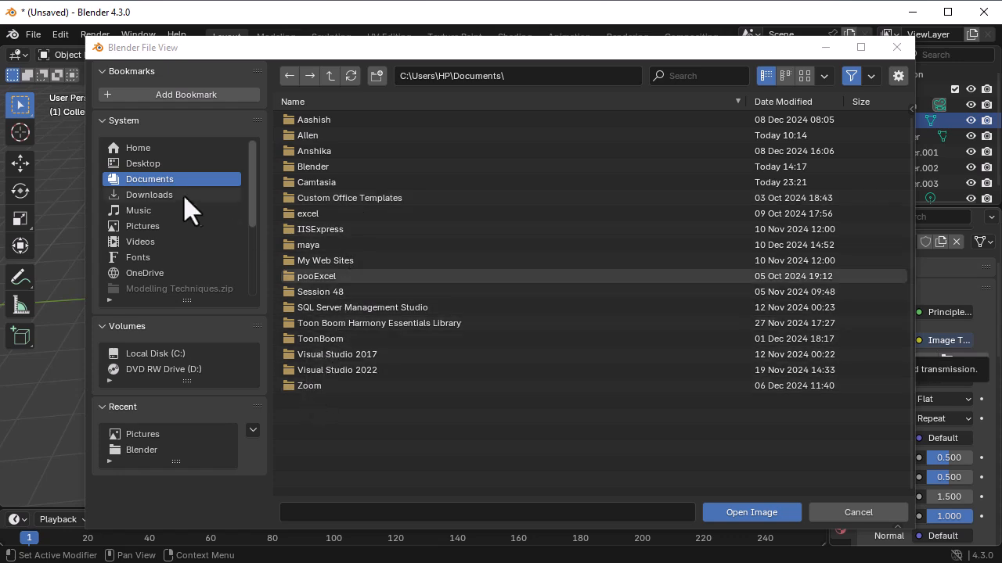
pyautogui.click(155, 227)
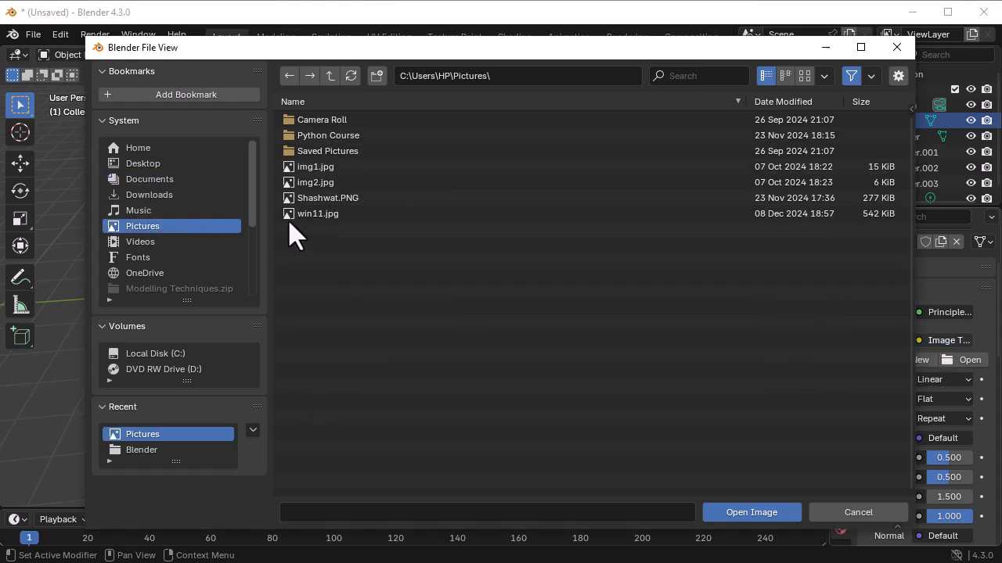
pyautogui.doubleClick(294, 167)
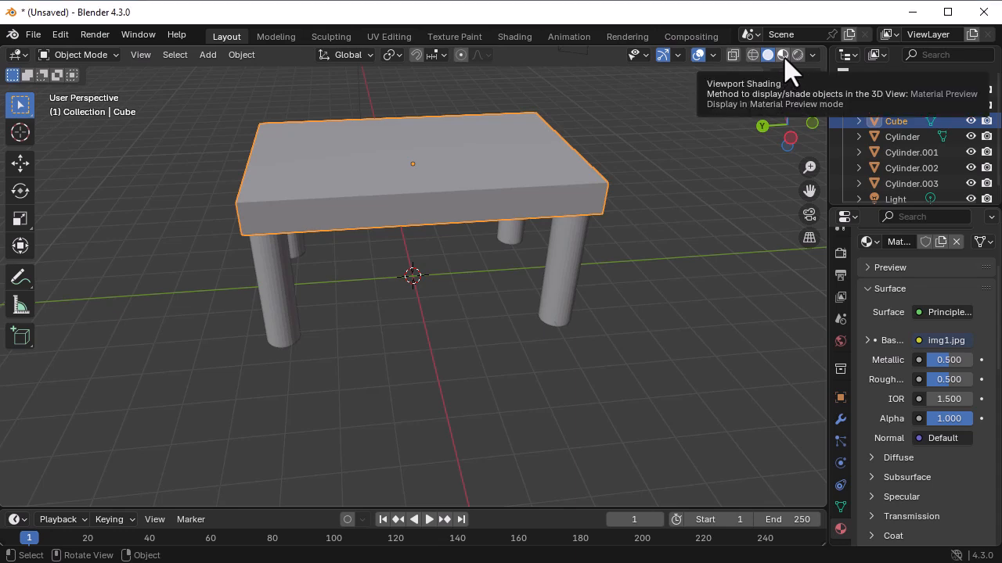
# - Show the viewport in Material Preview shading to check the textured tabletop and the legs
pyautogui.click(783, 57)
pyautogui.moveTo(405, 310); pyautogui.dragTo(423, 368, button='middle')
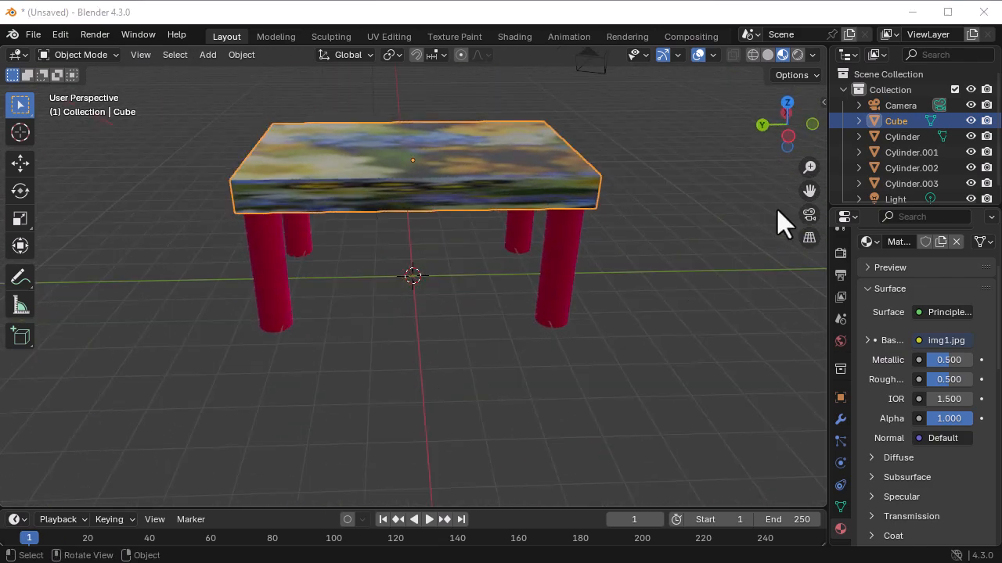
pyautogui.scroll(-1, 510, 299)
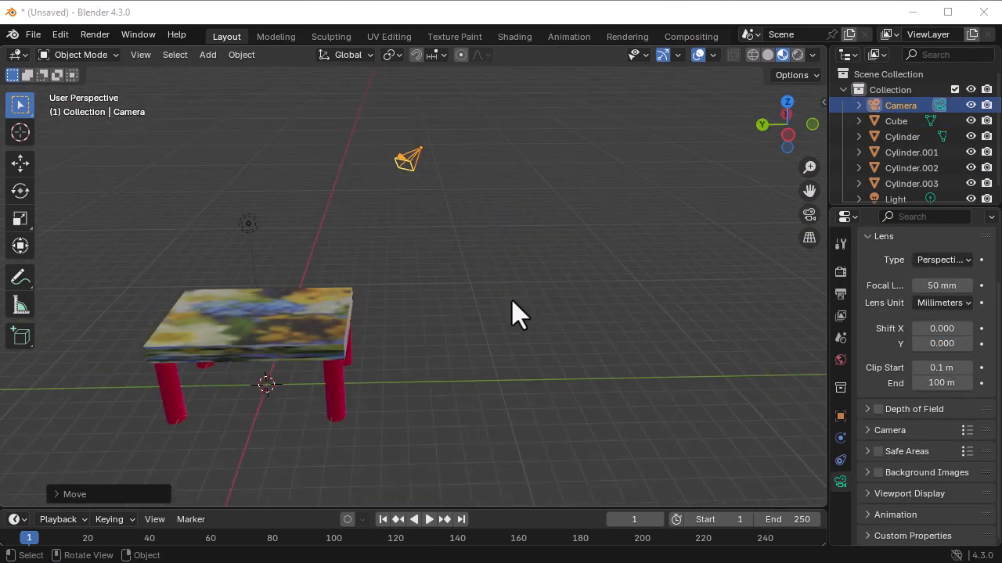
pyautogui.scroll(1, 510, 299)
# - Raise the camera about 0.68 m along the global Z axis and deselect it
pyautogui.scroll(-1, 449, 307)
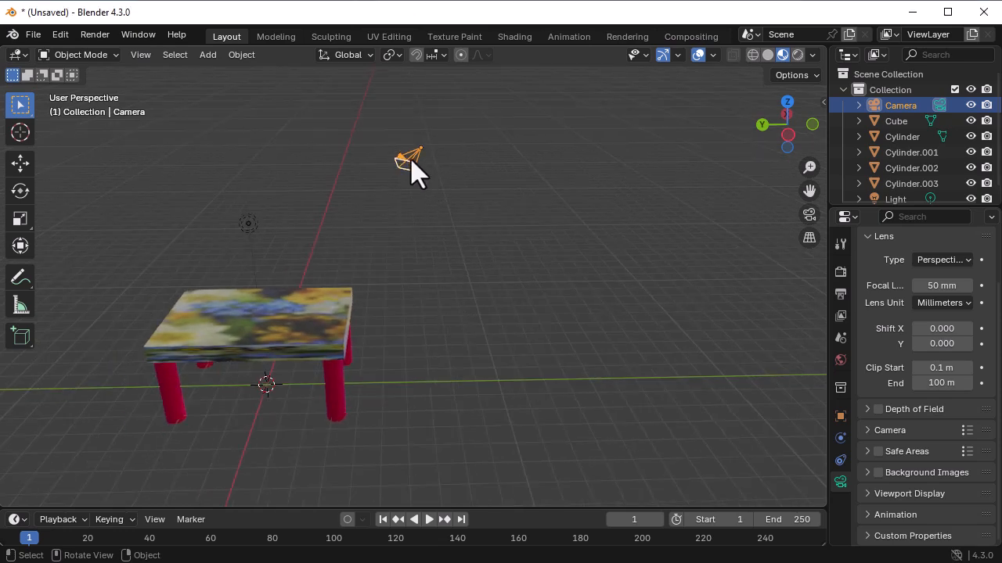
pyautogui.press('g')
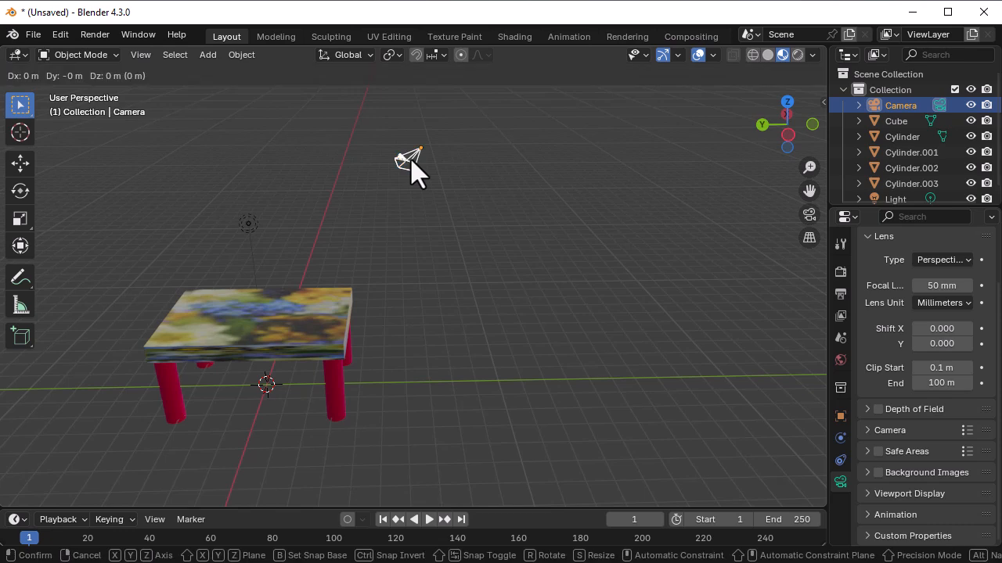
pyautogui.press('z')
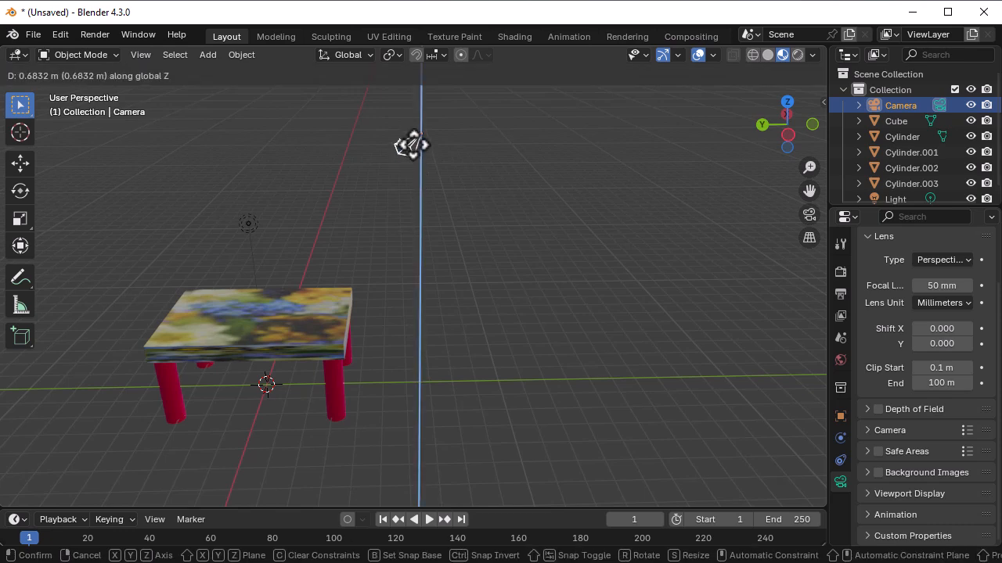
pyautogui.click(413, 151)
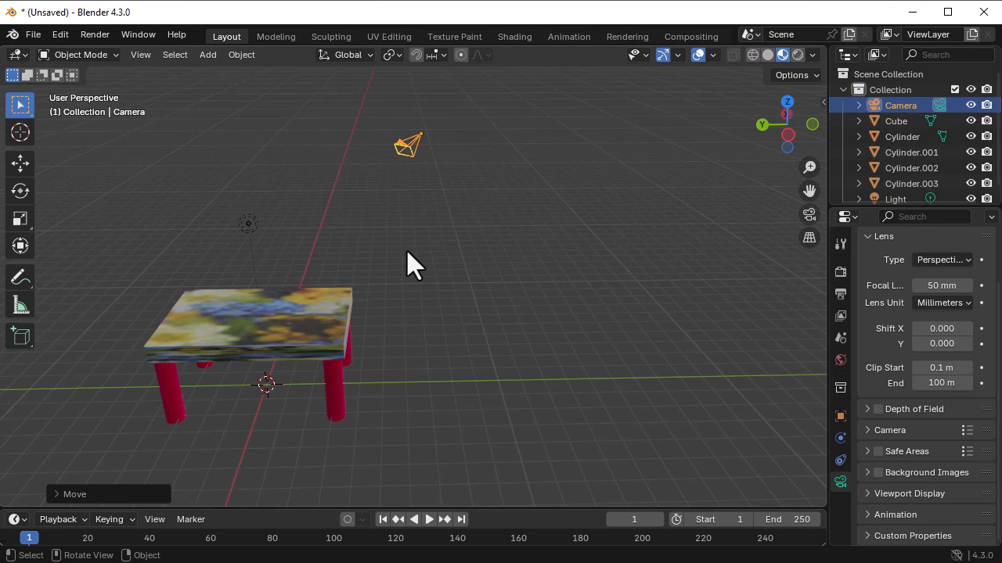
pyautogui.click(454, 248)
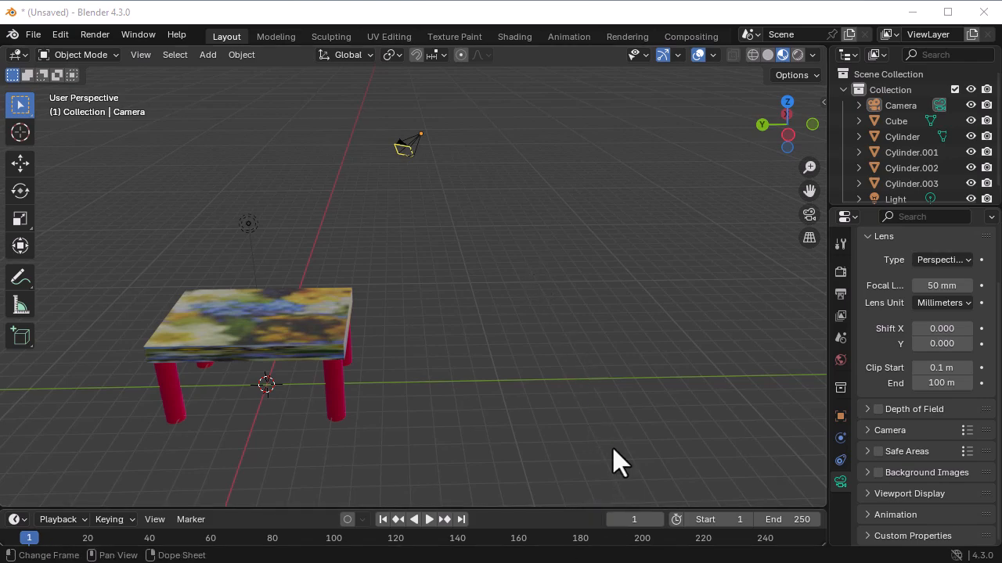
# - Render the image from the camera and close the render window
pyautogui.press('F12')
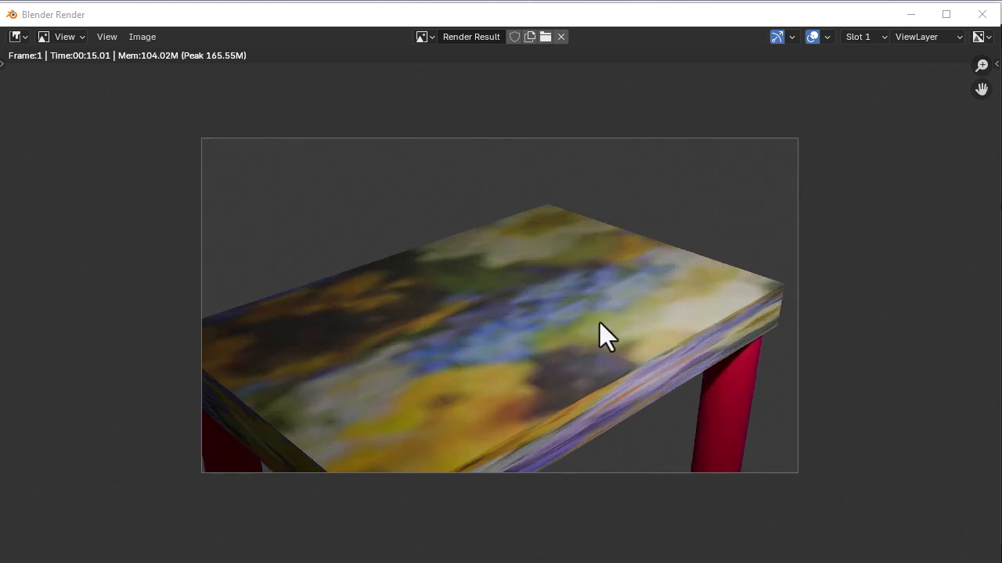
pyautogui.click(981, 13)
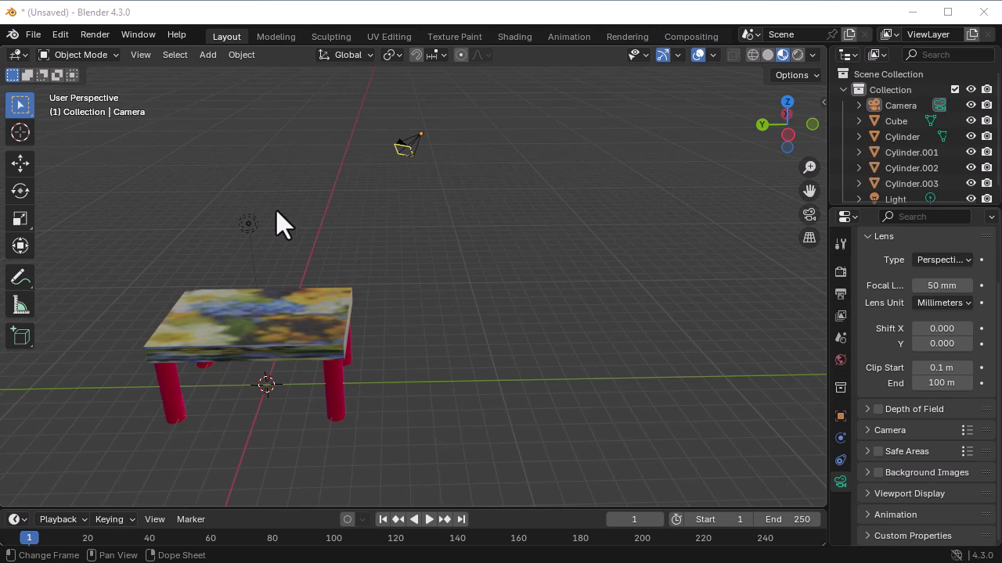
# - Save the scene in the Documents\Blender folder under the name MyTable
pyautogui.click(33, 34)
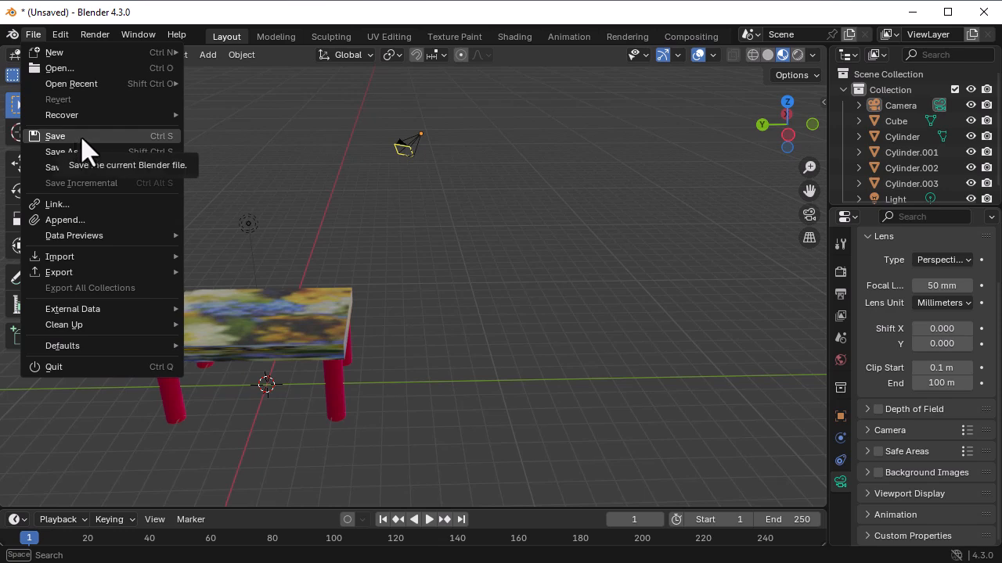
pyautogui.click(81, 139)
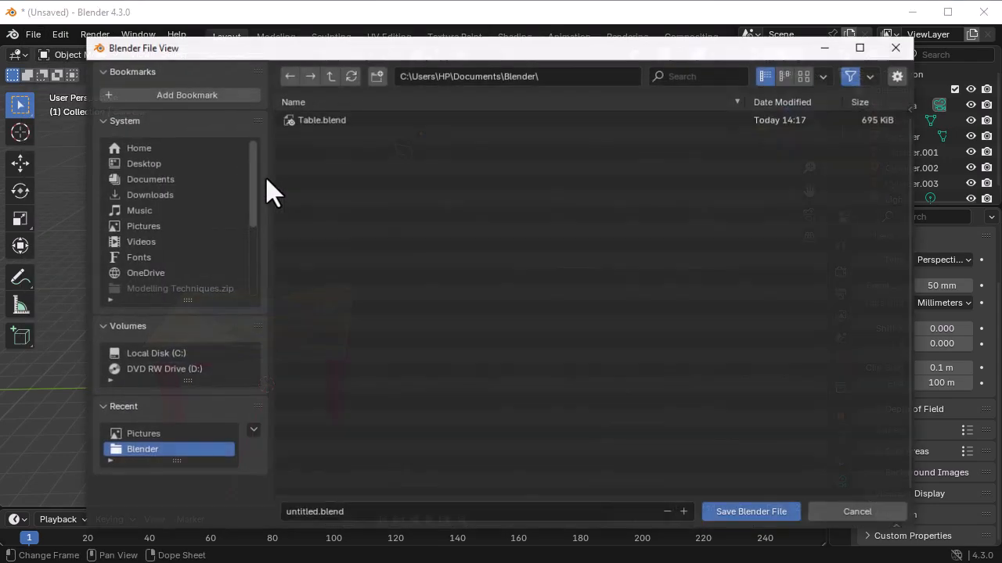
pyautogui.click(356, 512)
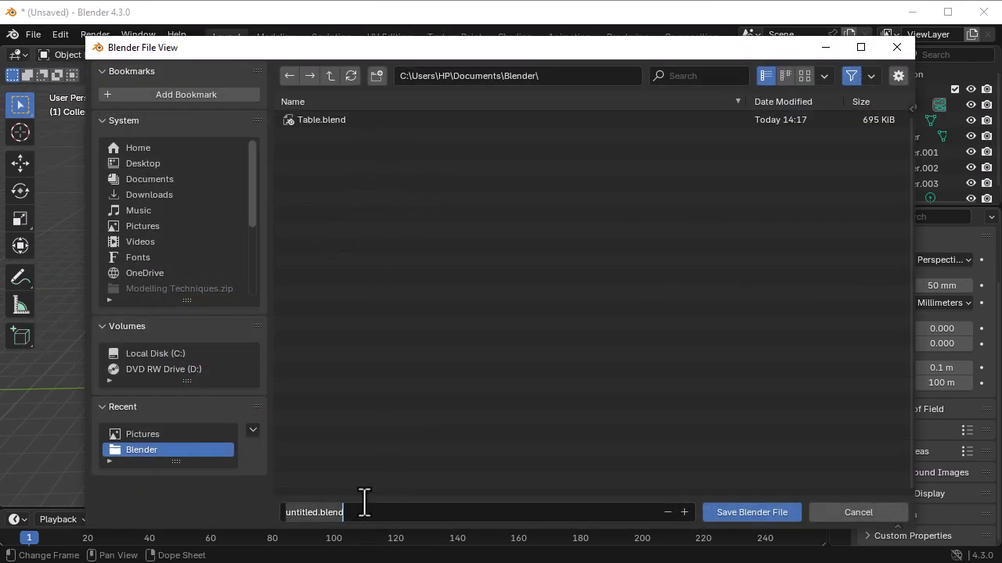
pyautogui.write('MyTable')
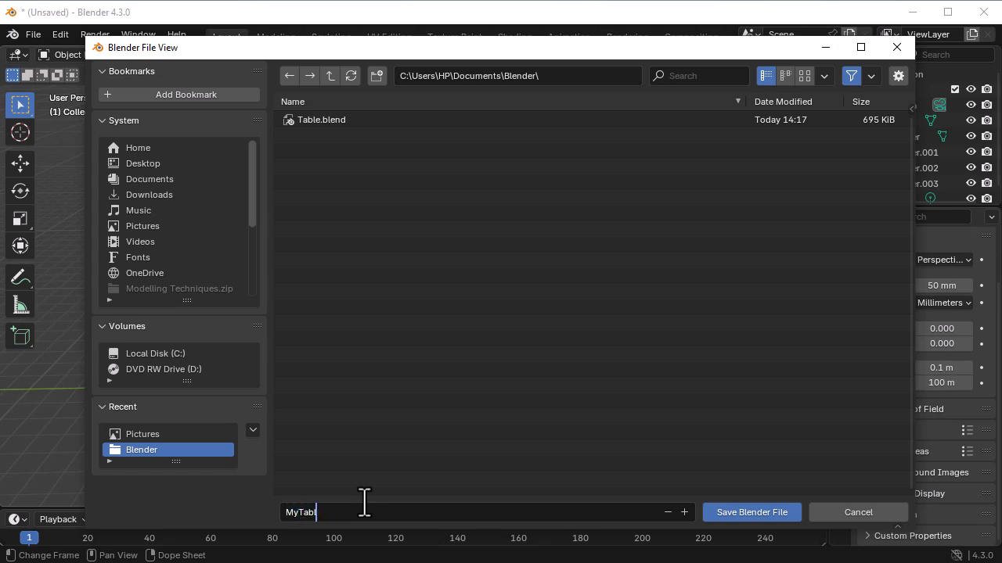